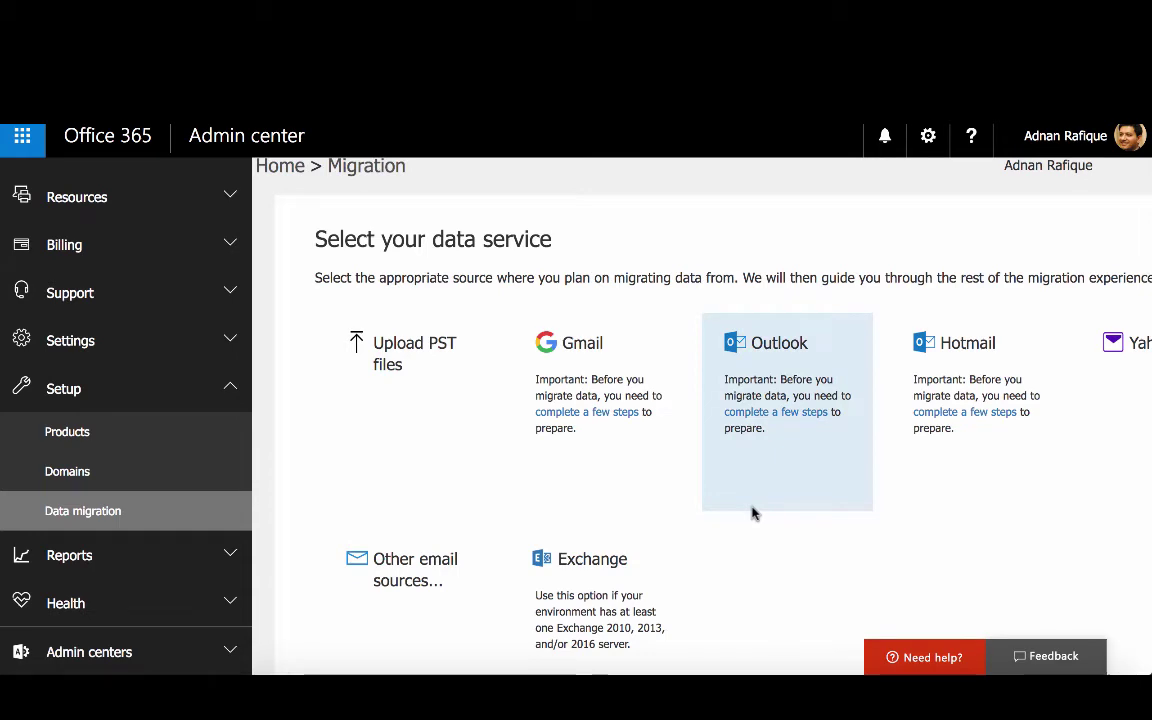
# Scroll through the data service tiles and pick Gmail to open its user migration list
pyautogui.scroll(-2, 754, 513)
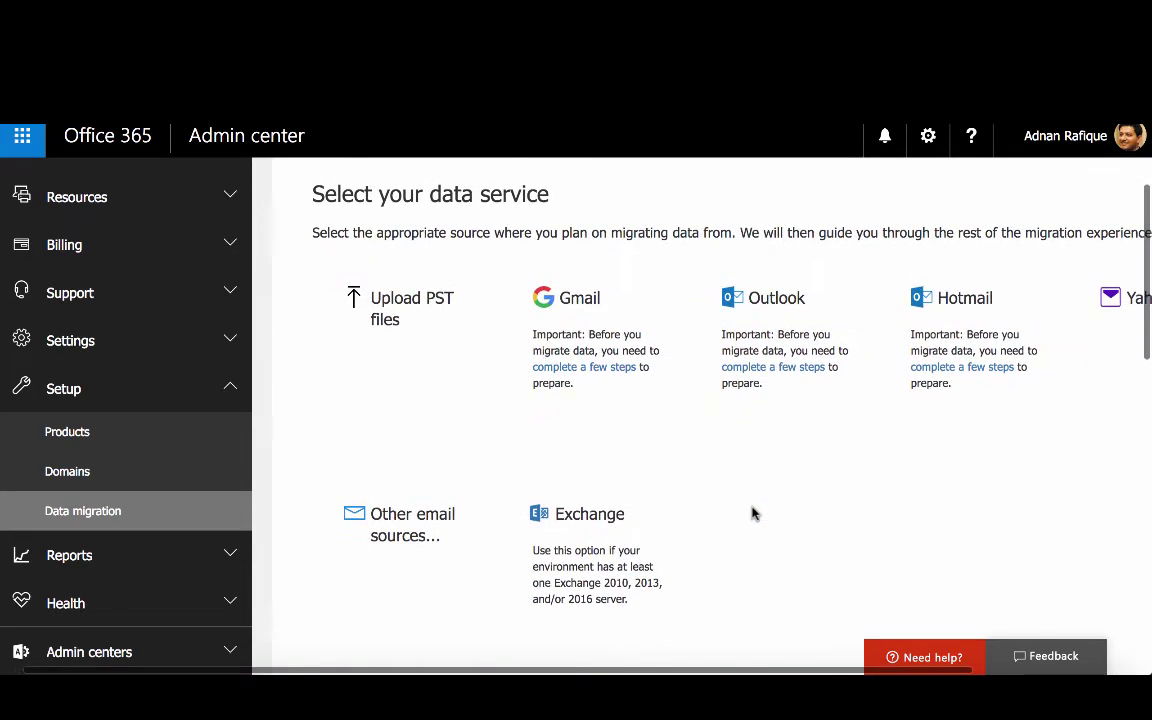
pyautogui.scroll(-1, 754, 513)
pyautogui.scroll(-1, 754, 513)
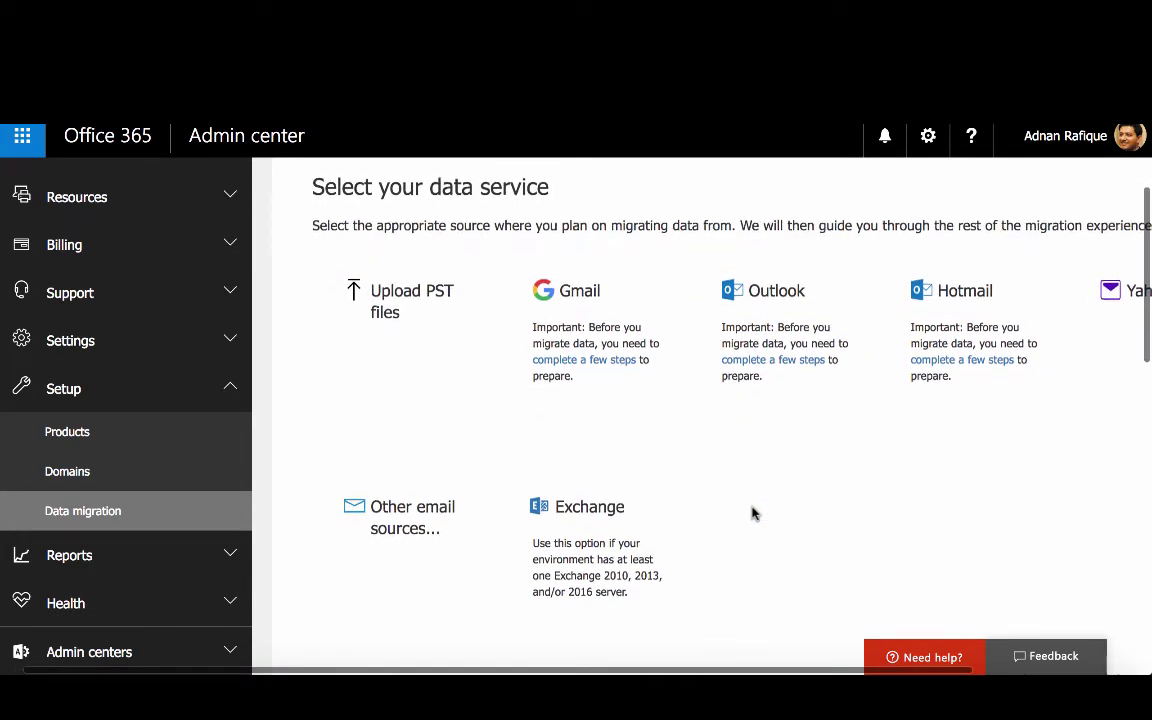
pyautogui.hscroll(1, 754, 513)
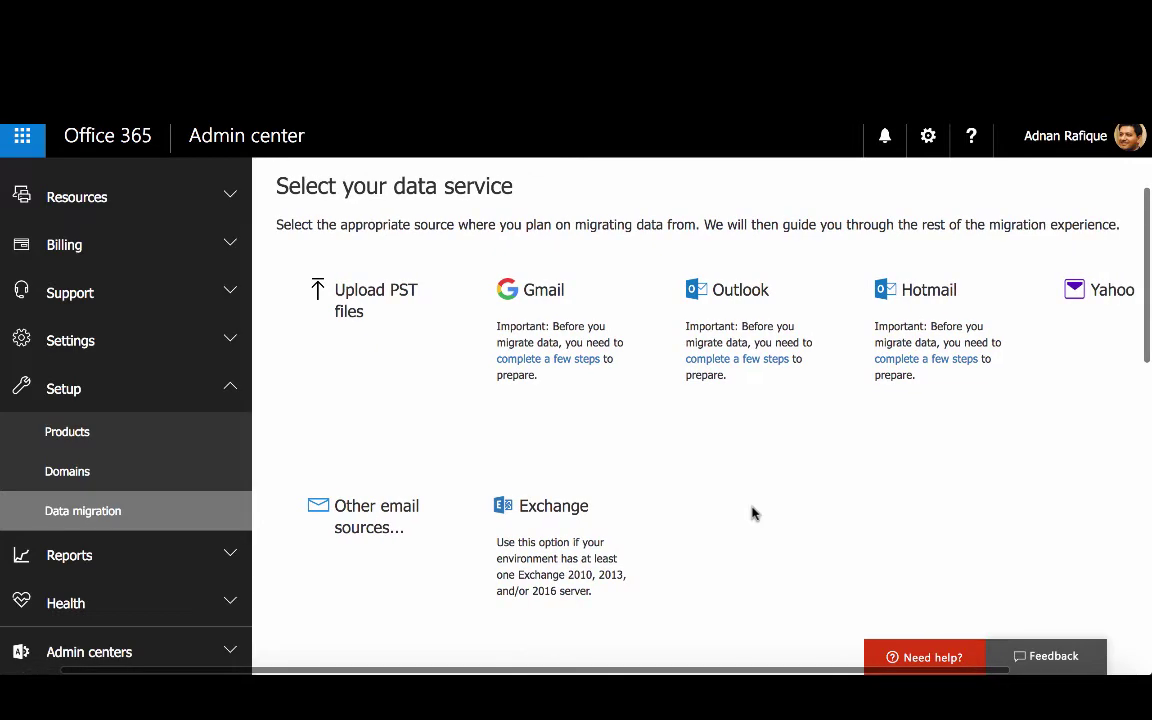
pyautogui.hscroll(1, 754, 513)
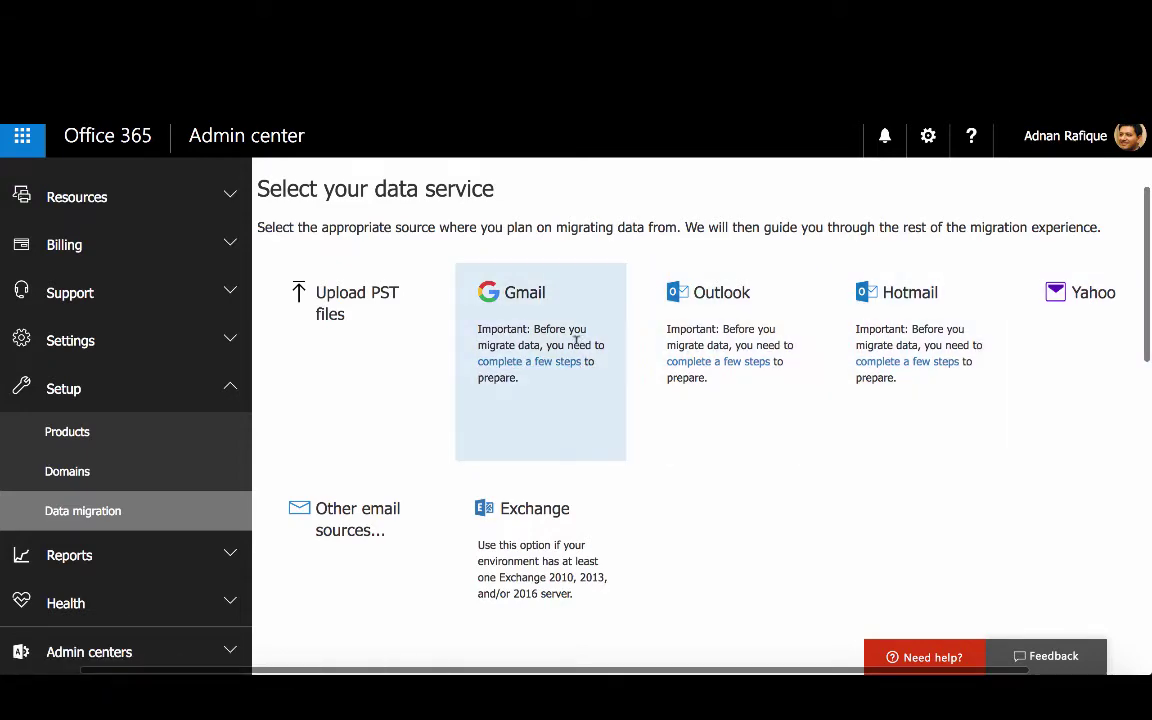
pyautogui.hscroll(3, 922, 362)
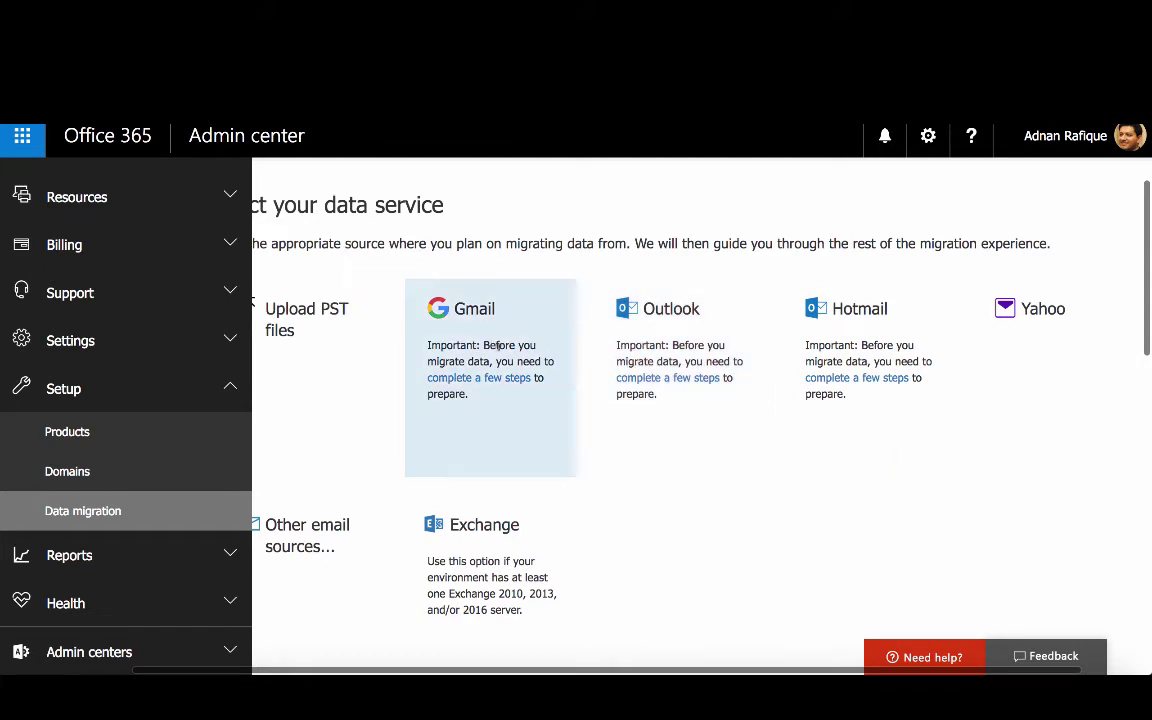
pyautogui.click(438, 314)
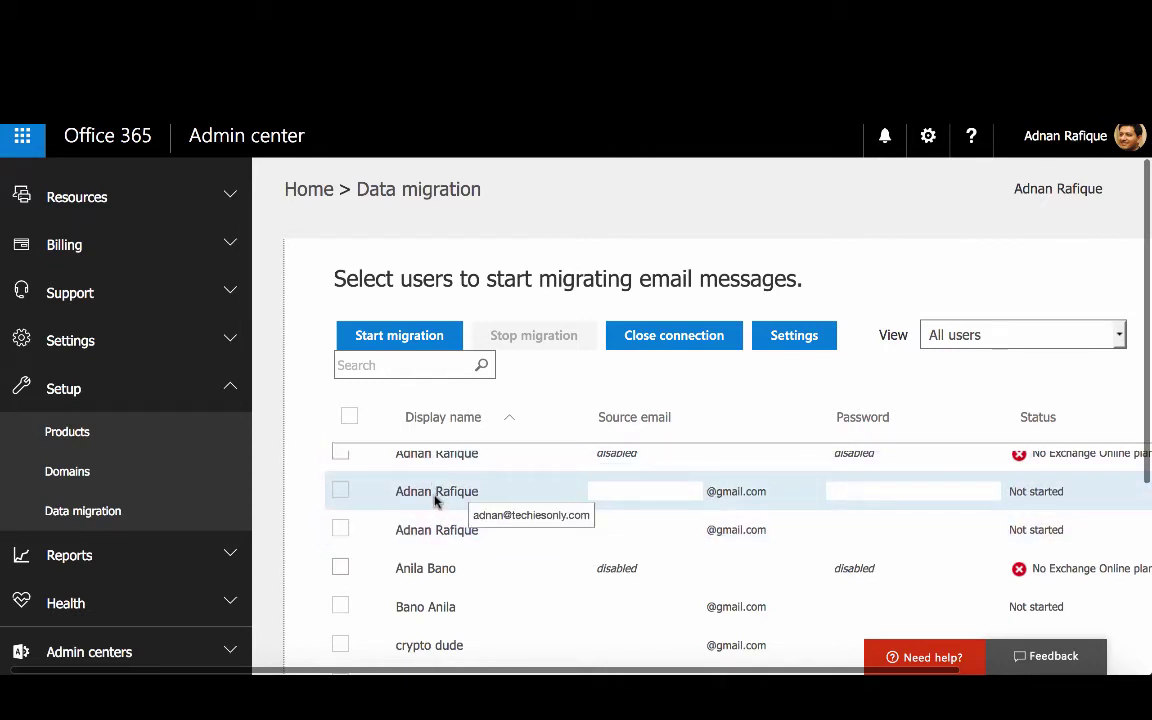
# Enter a Gmail password in the user's Password cell; the connection test returns Incorrect login
pyautogui.scroll(-1, 433, 513)
pyautogui.scroll(1, 433, 513)
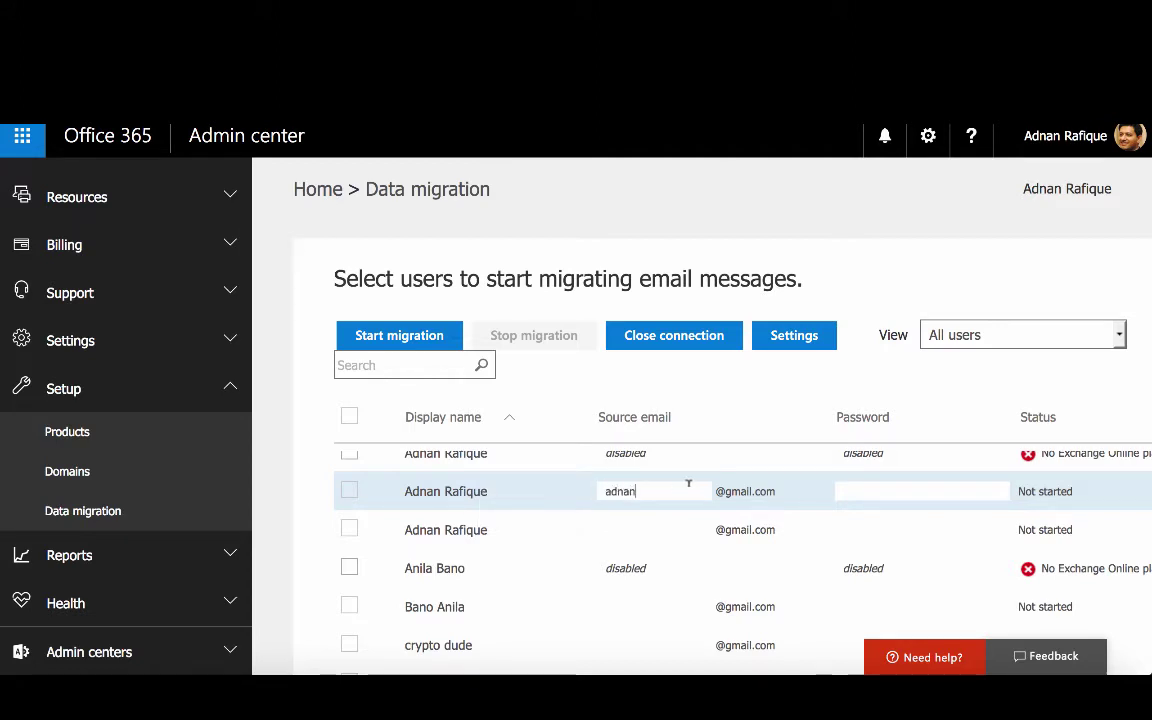
pyautogui.click(872, 489)
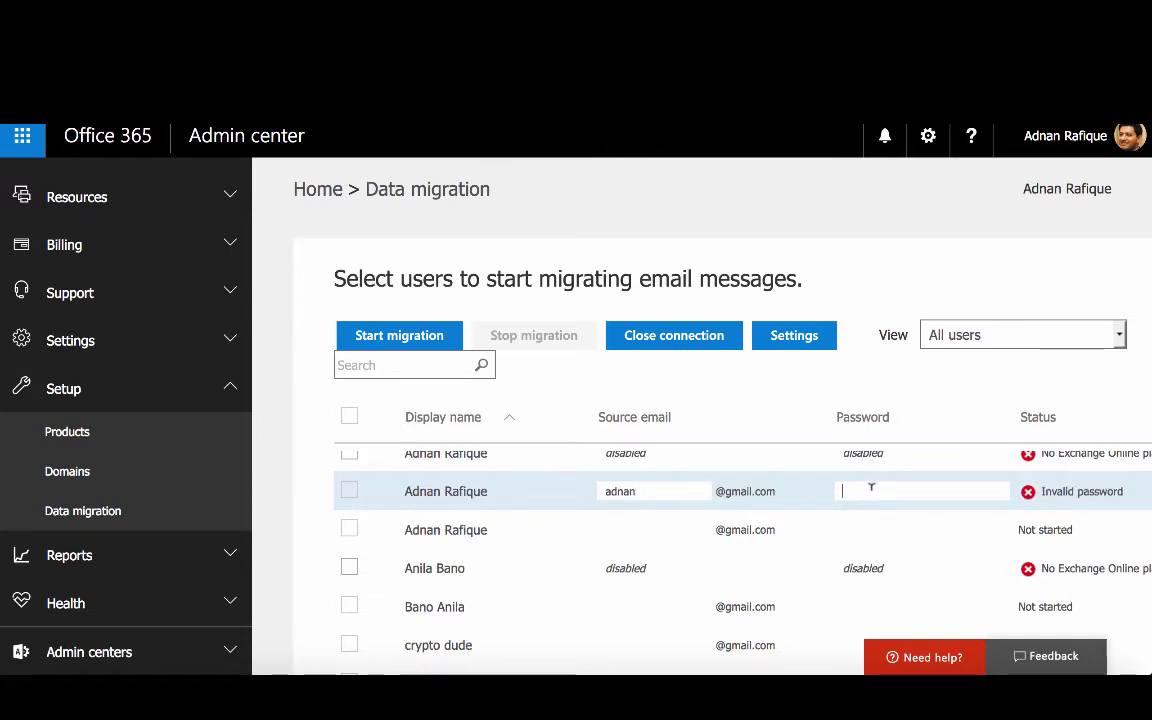
pyautogui.write('•••••')
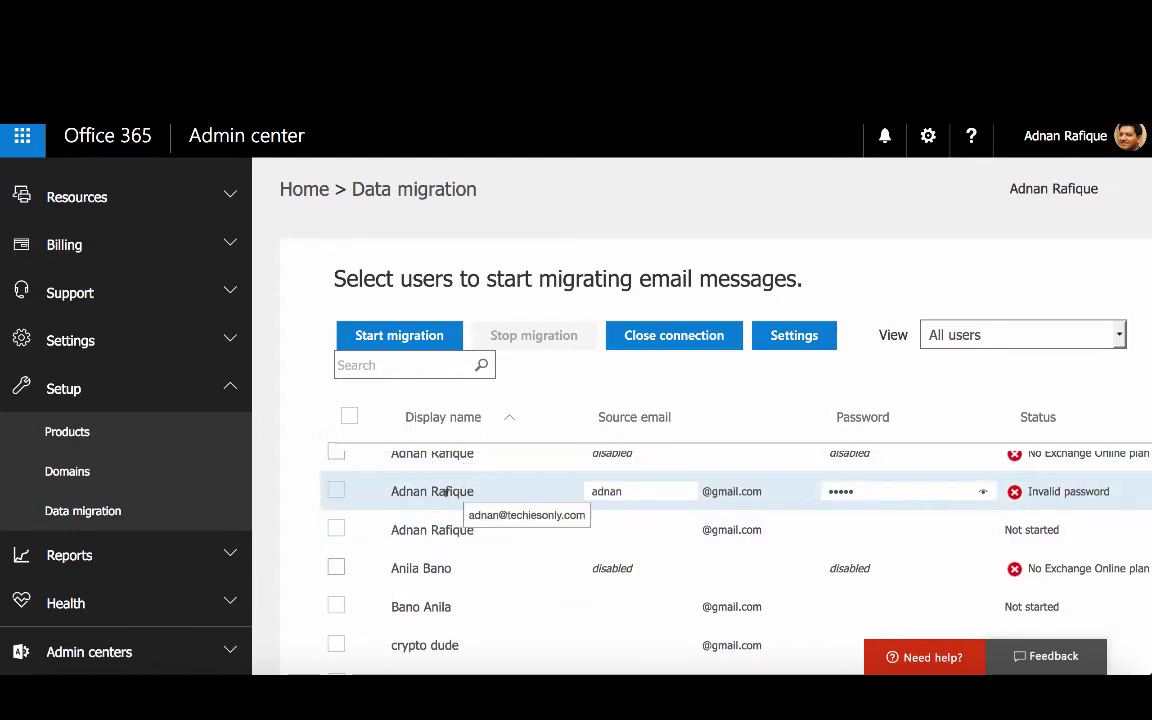
pyautogui.click(641, 490)
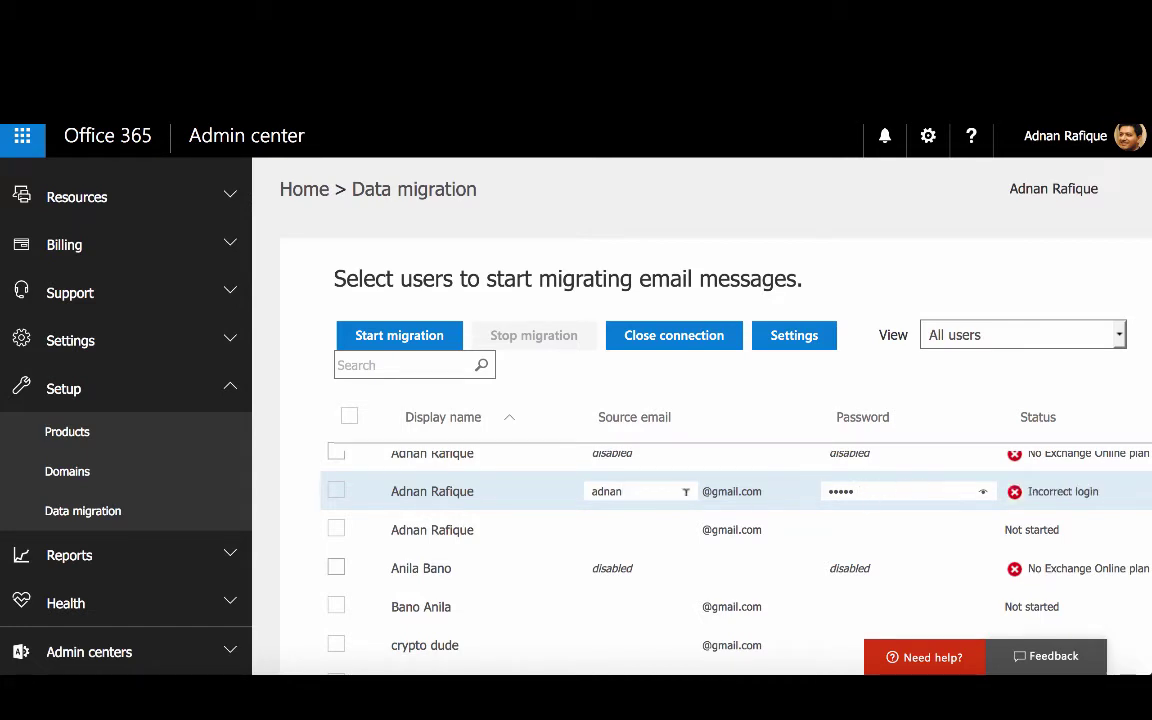
pyautogui.click(869, 486)
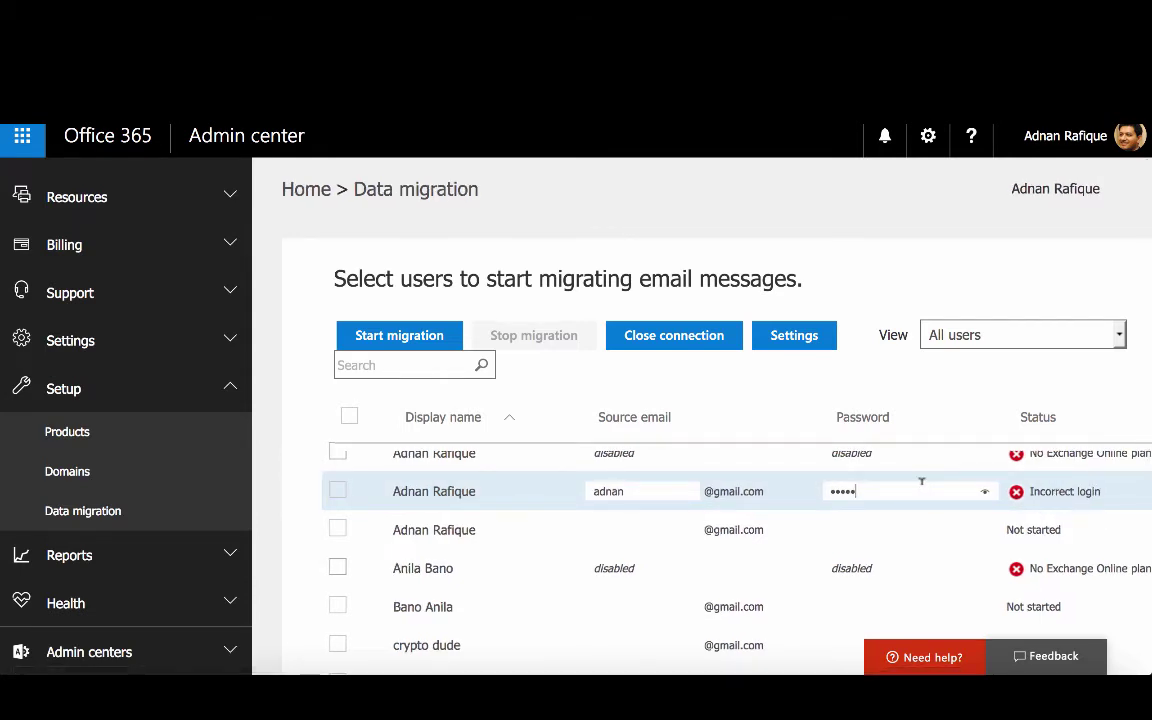
# Replace the user's Source email with their full Gmail user name
pyautogui.moveTo(665, 486); pyautogui.dragTo(509, 483)
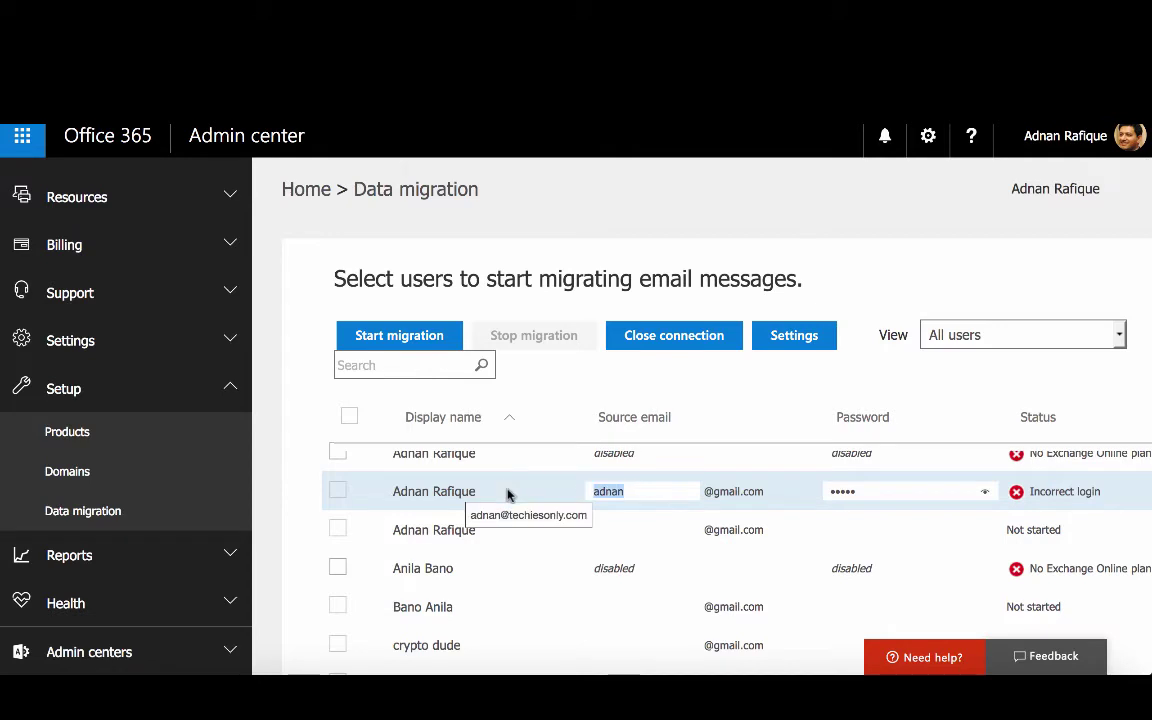
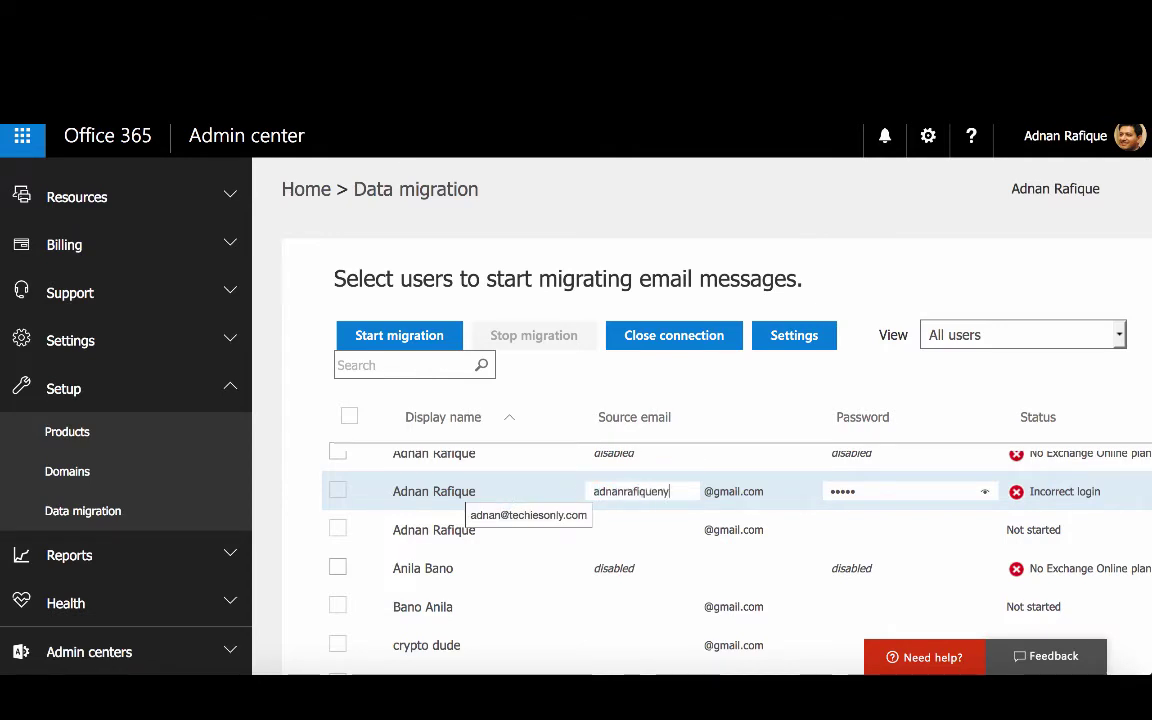
pyautogui.click(921, 491)
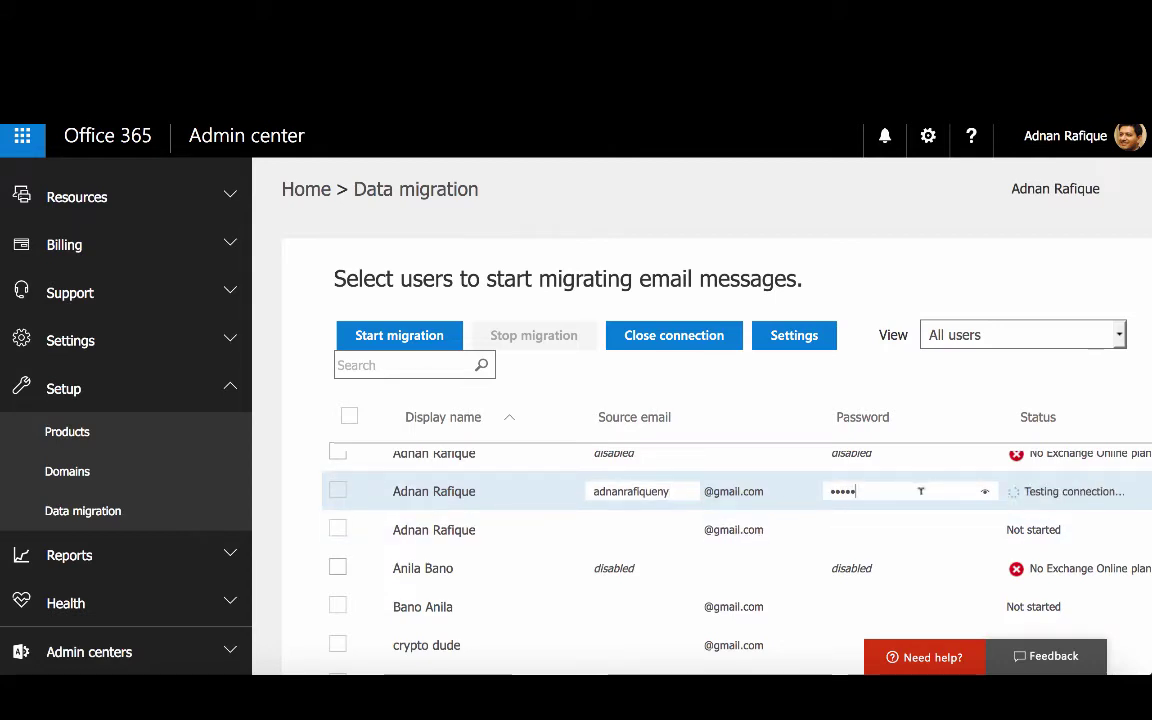
# Clear and retype the user's Gmail password, which still fails with Incorrect login
pyautogui.hotkey('ctrl', 'a')
pyautogui.write('•••••••••')
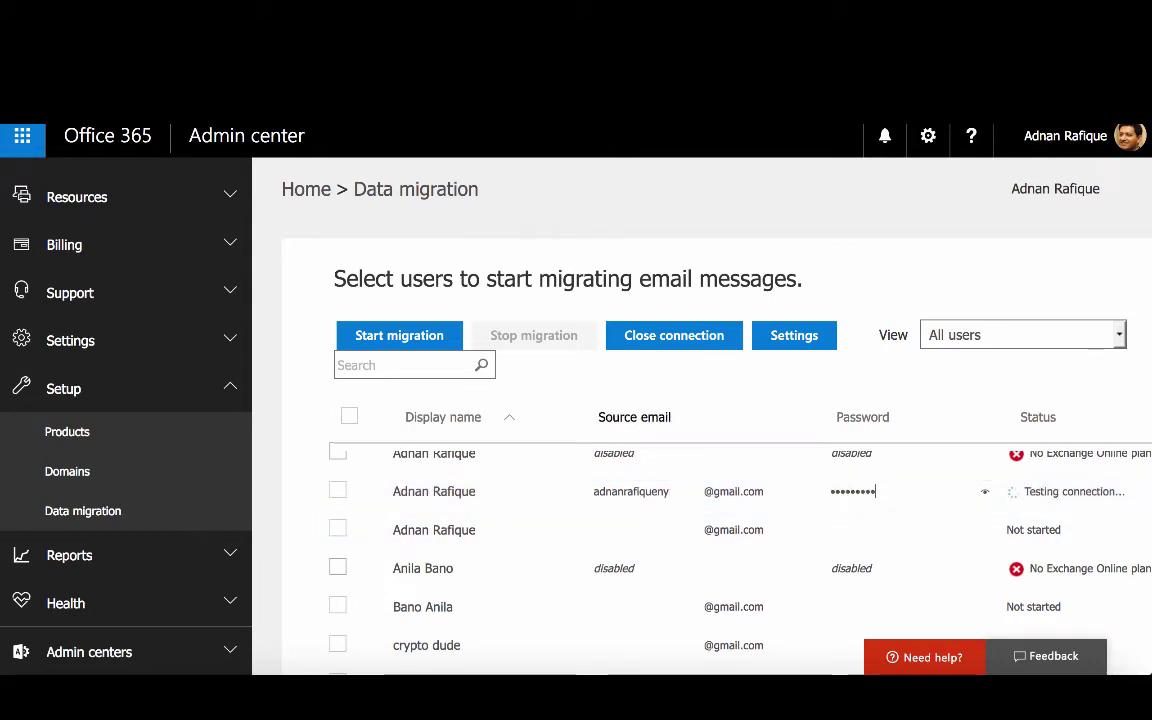
pyautogui.write('••')
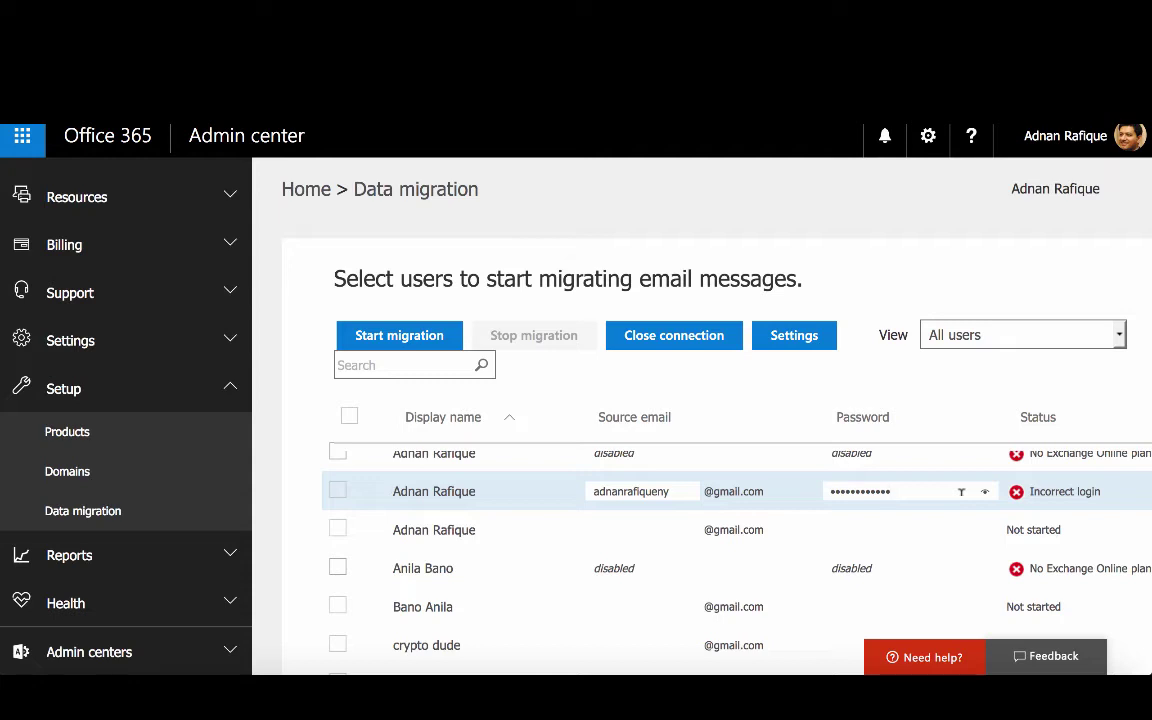
pyautogui.moveTo(961, 491); pyautogui.dragTo(783, 497)
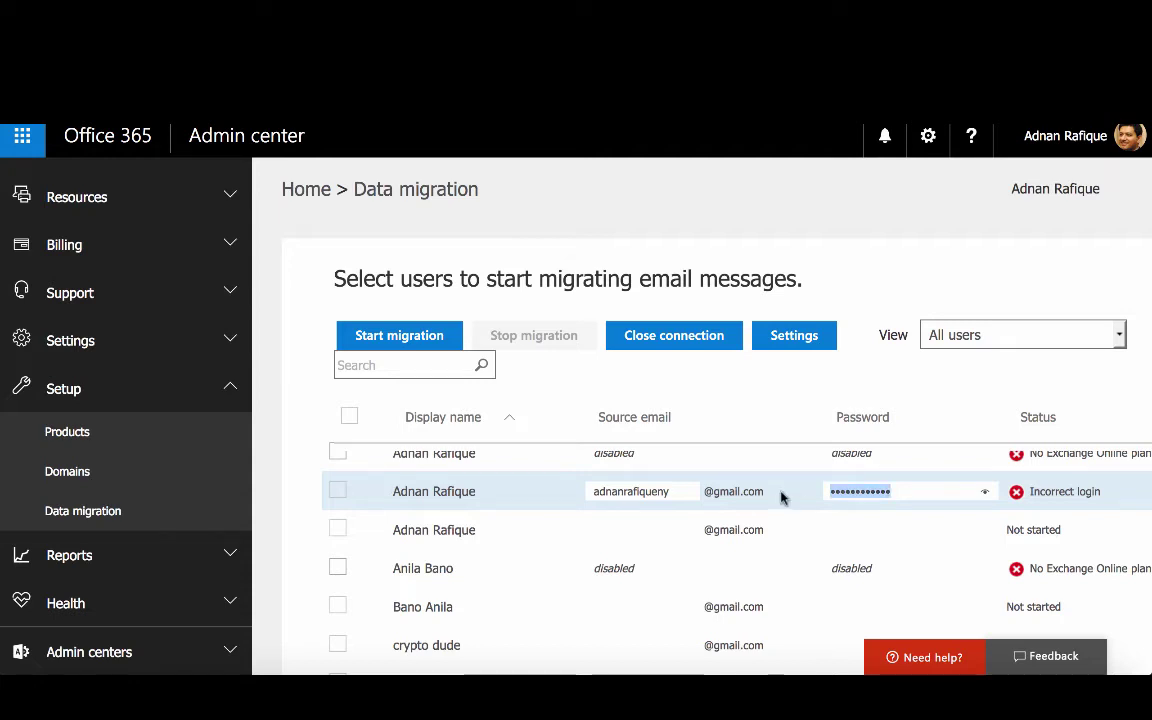
pyautogui.write('a')
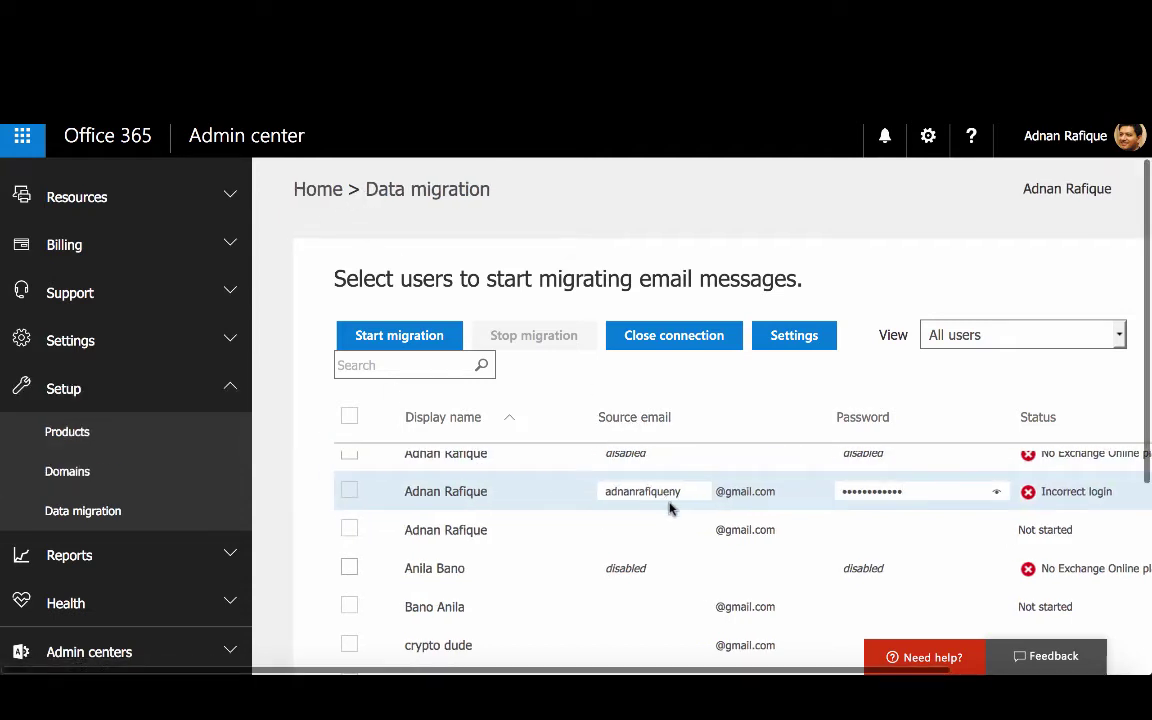
pyautogui.click(74, 522)
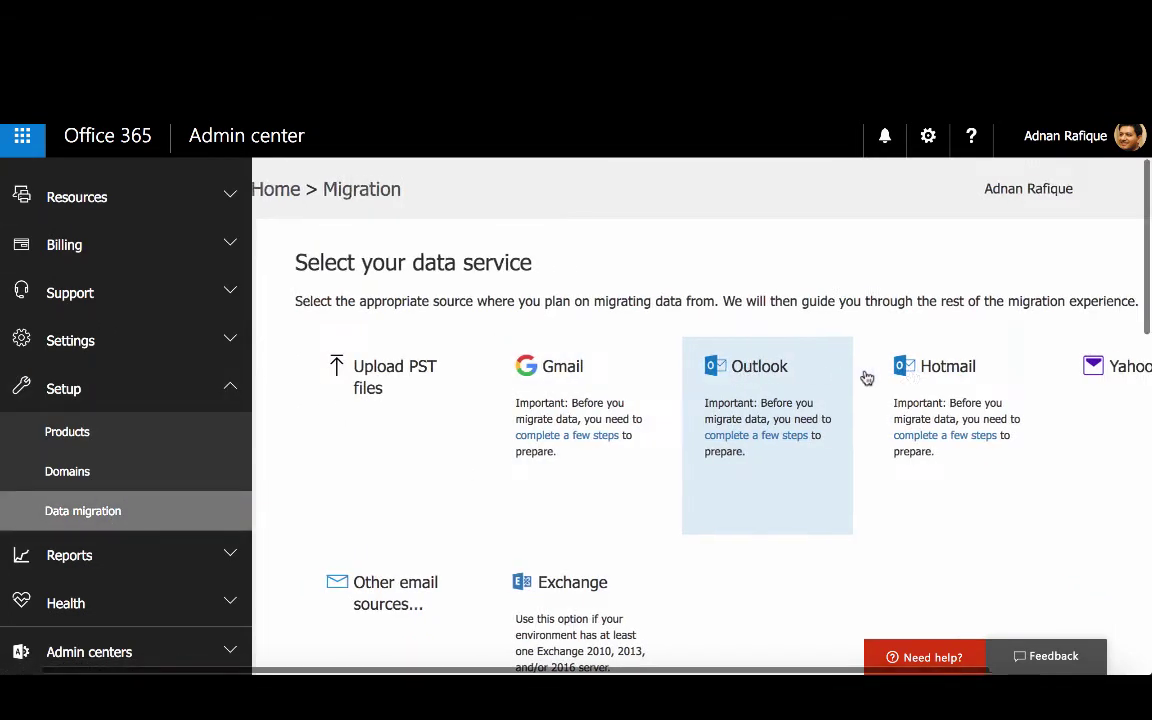
pyautogui.hscroll(2, 867, 377)
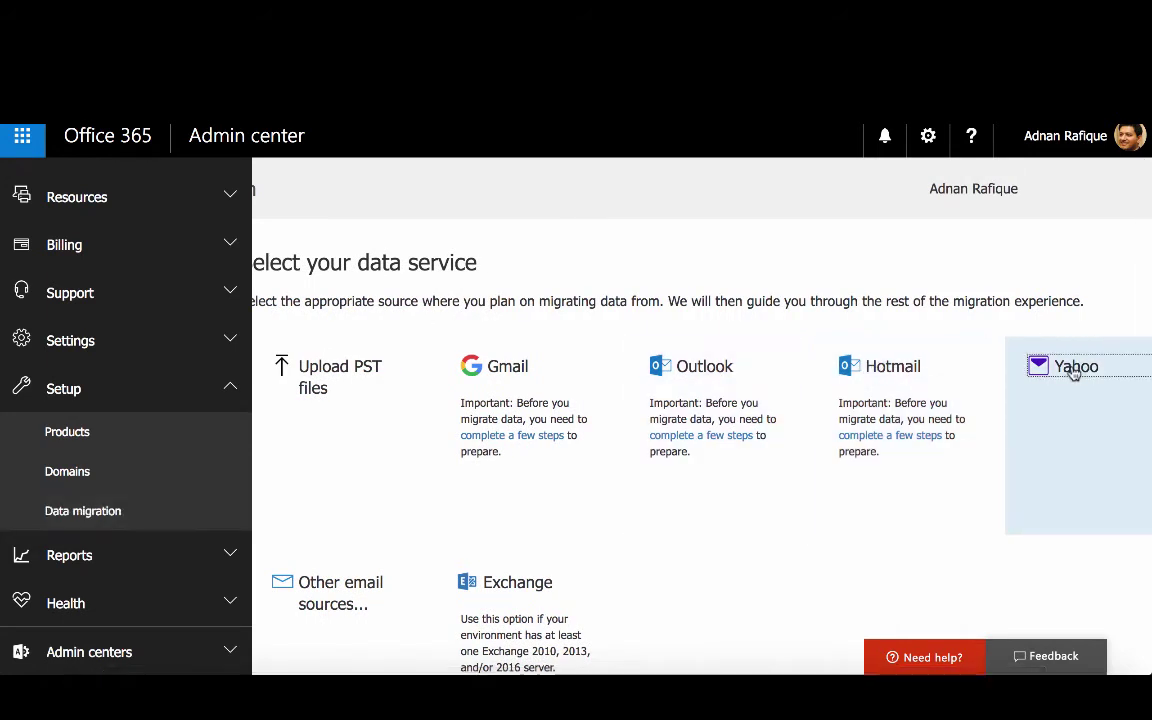
pyautogui.click(858, 471)
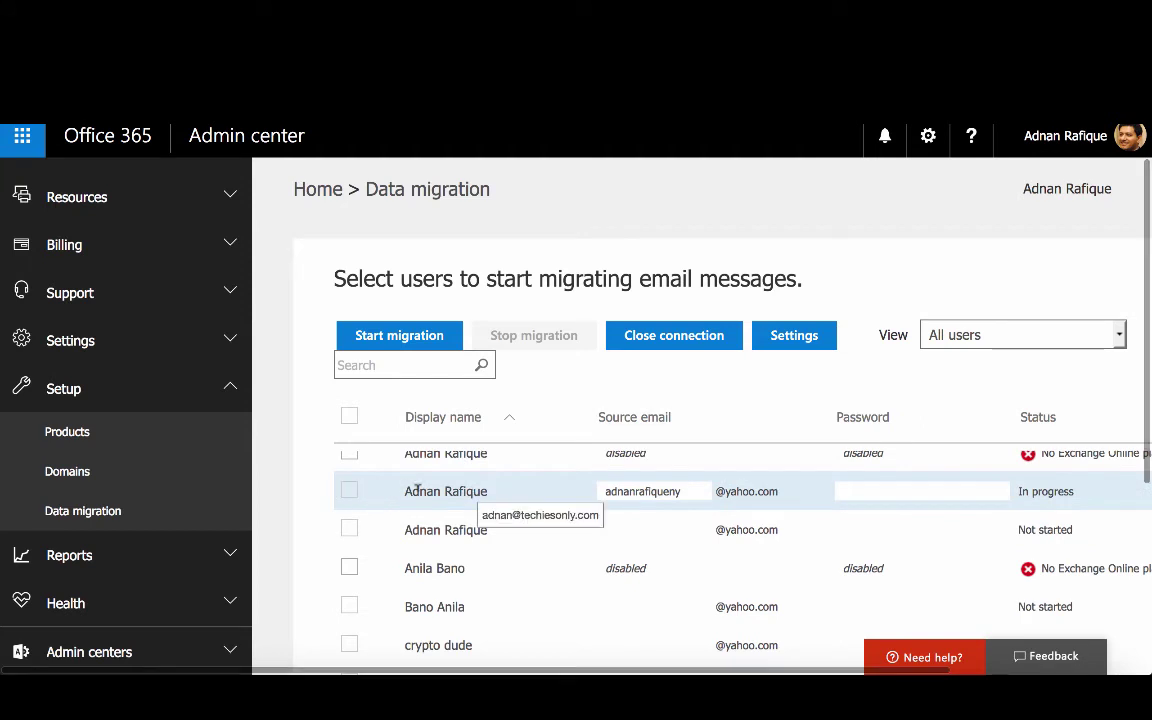
# Retype the user's Yahoo source address and password, getting Invalid password, and dismiss the notification
pyautogui.moveTo(694, 489); pyautogui.dragTo(595, 486)
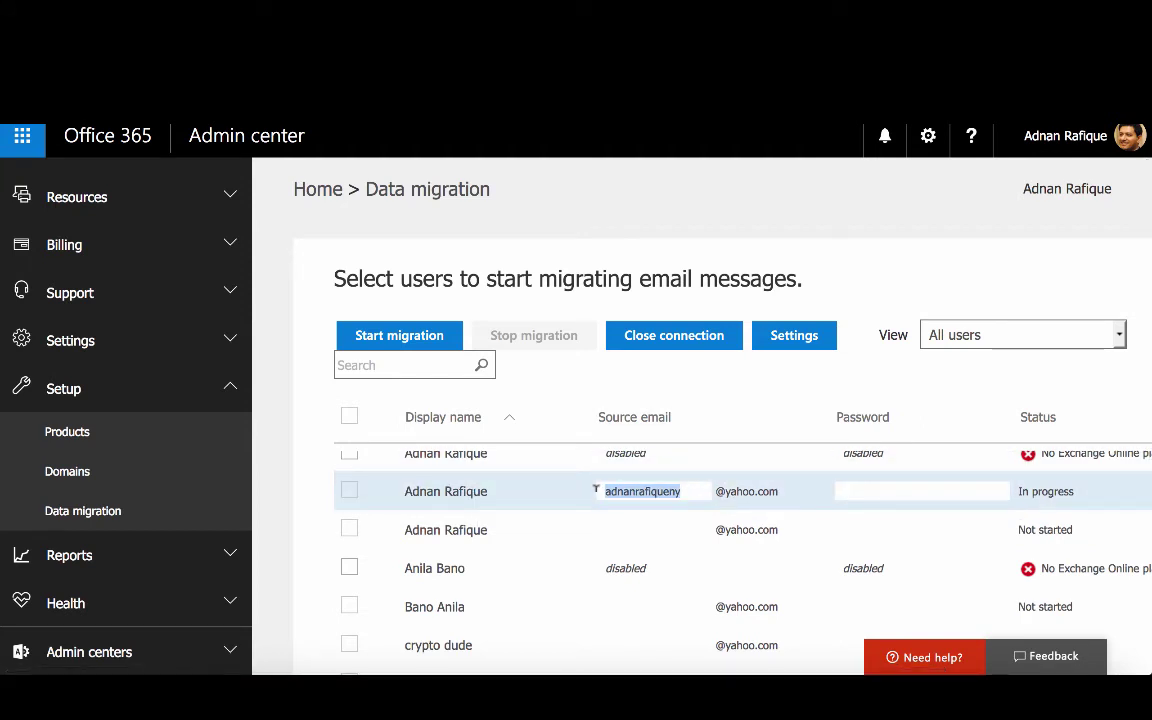
pyautogui.press('Tab')
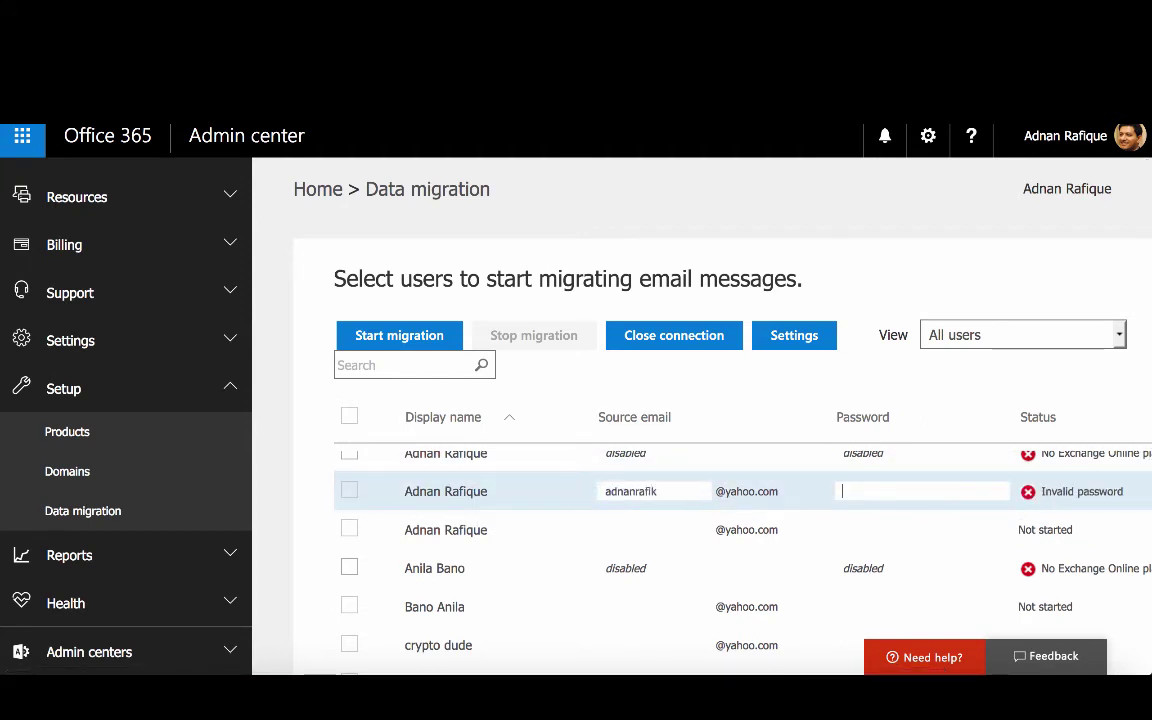
pyautogui.write('•••••••')
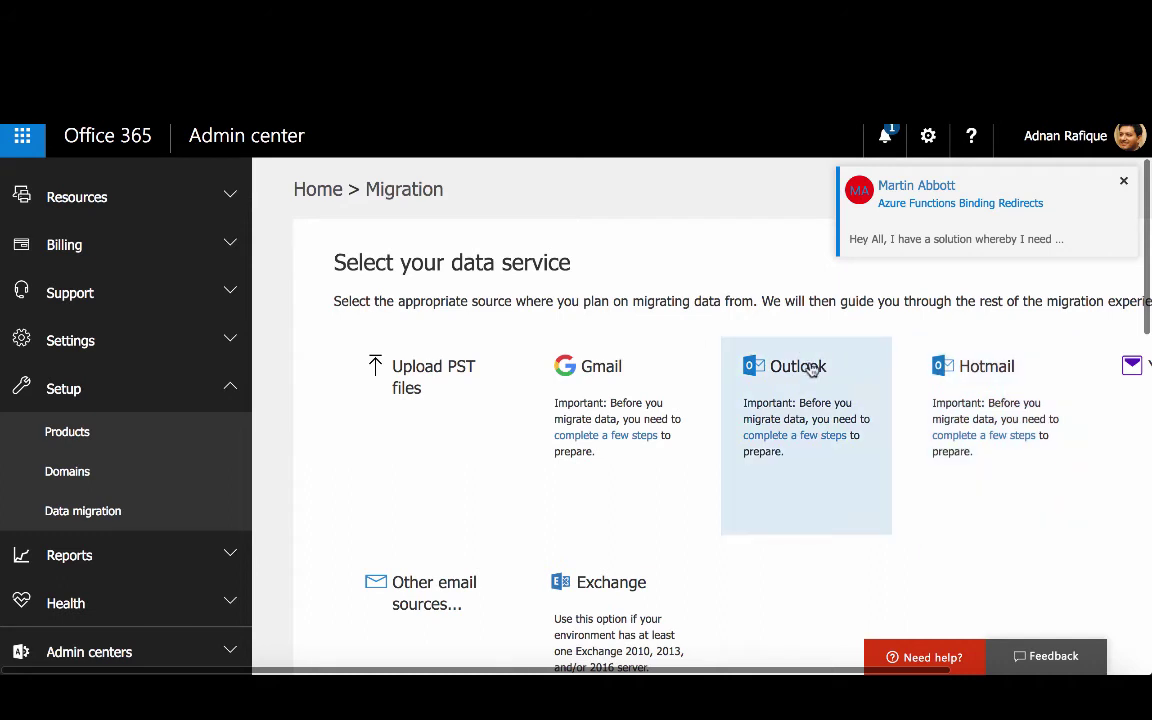
pyautogui.click(1123, 181)
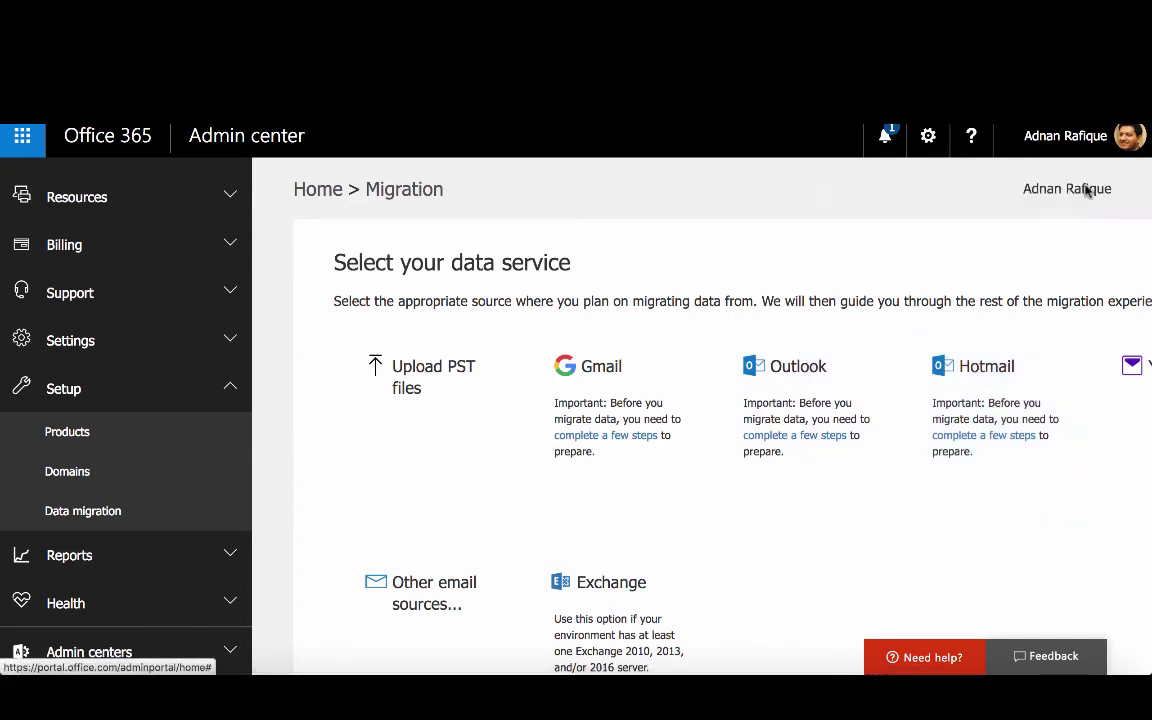
pyautogui.click(786, 372)
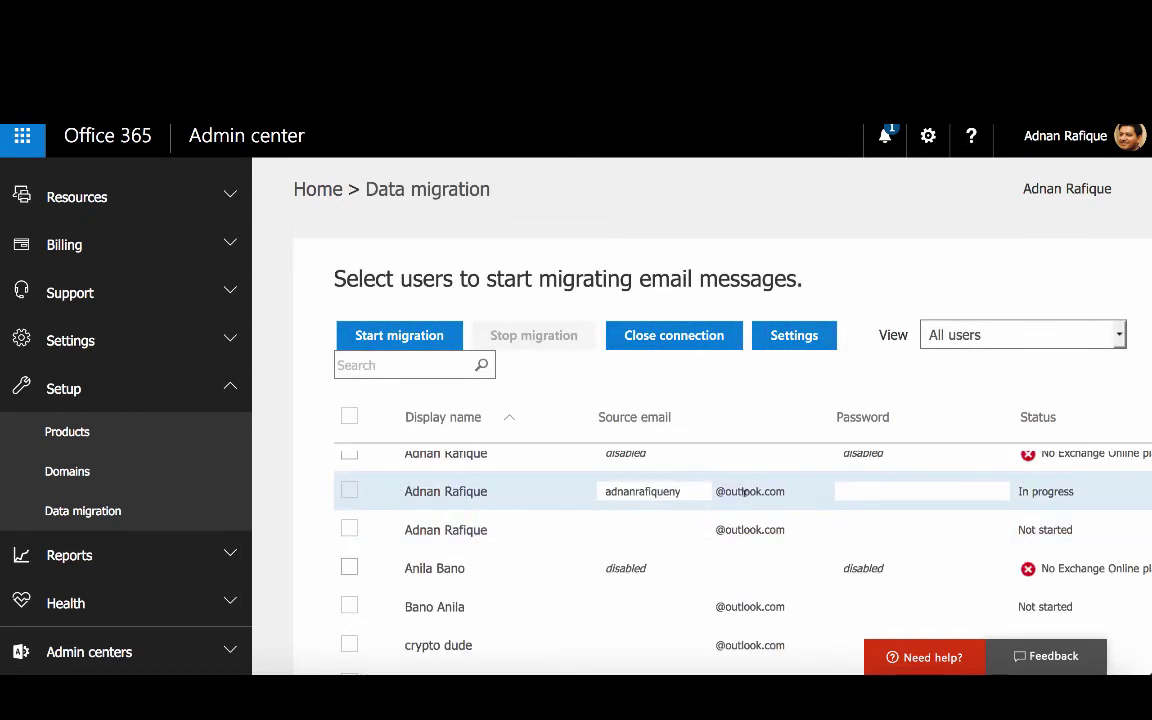
pyautogui.click(694, 491)
pyautogui.moveTo(680, 483); pyautogui.dragTo(525, 486)
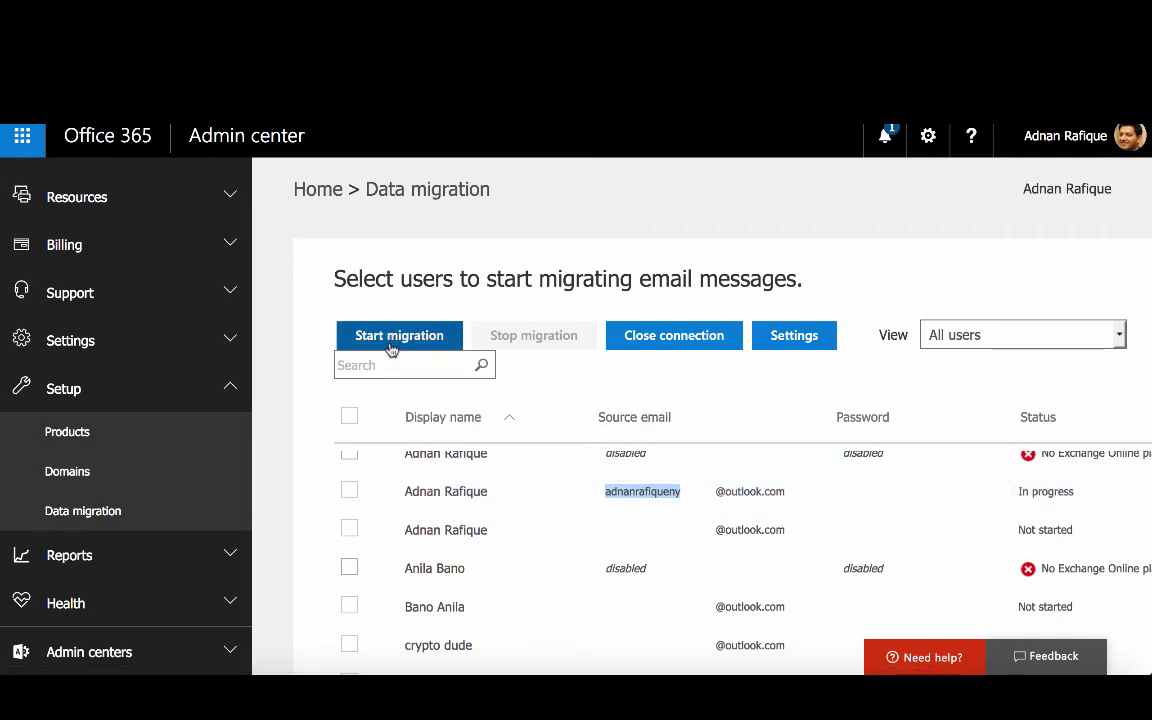
pyautogui.click(800, 338)
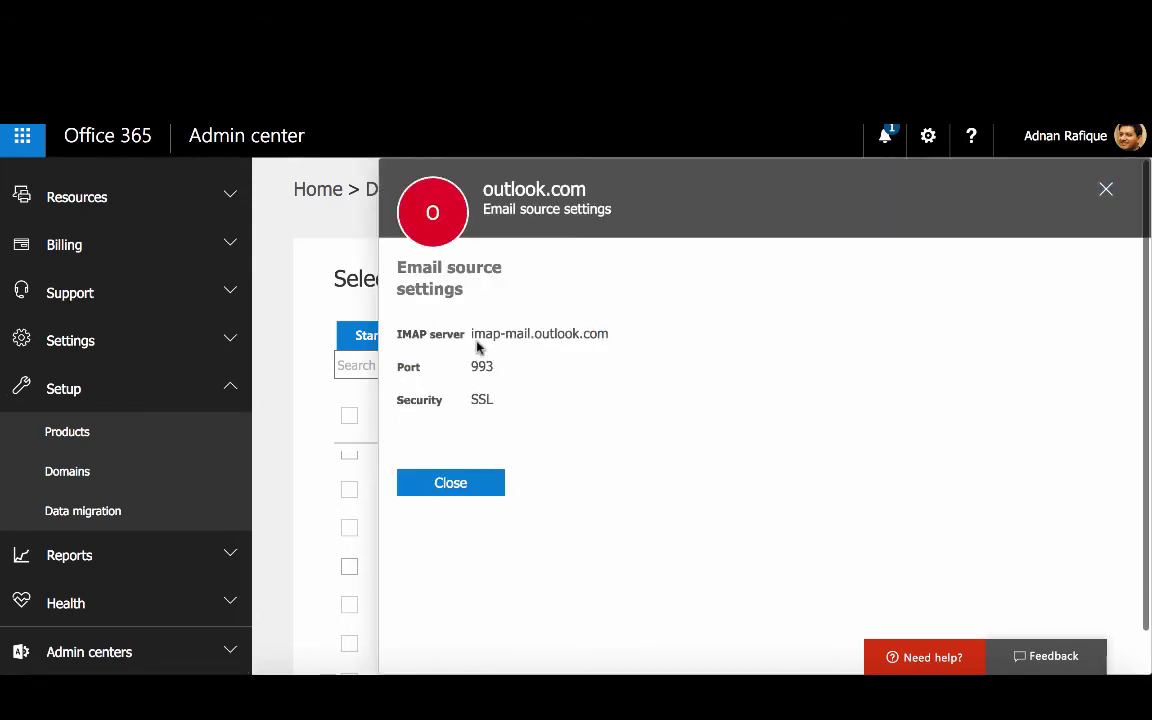
pyautogui.moveTo(469, 333); pyautogui.dragTo(598, 333)
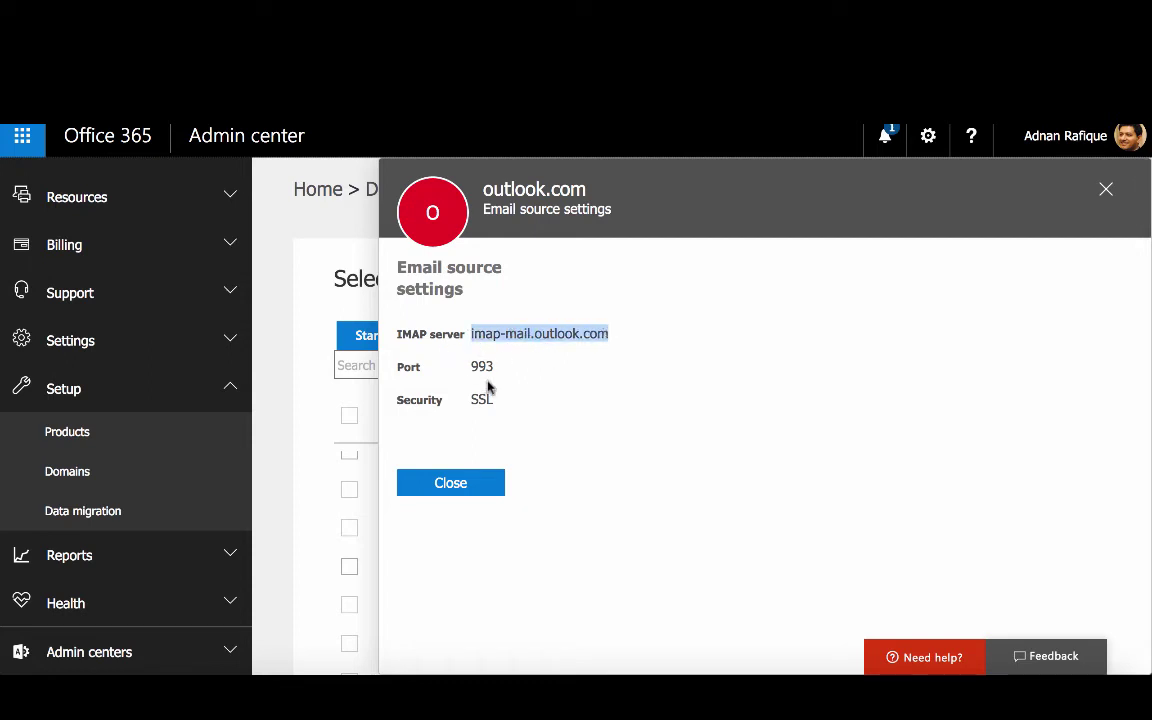
pyautogui.moveTo(495, 367); pyautogui.dragTo(466, 367)
pyautogui.click(472, 481)
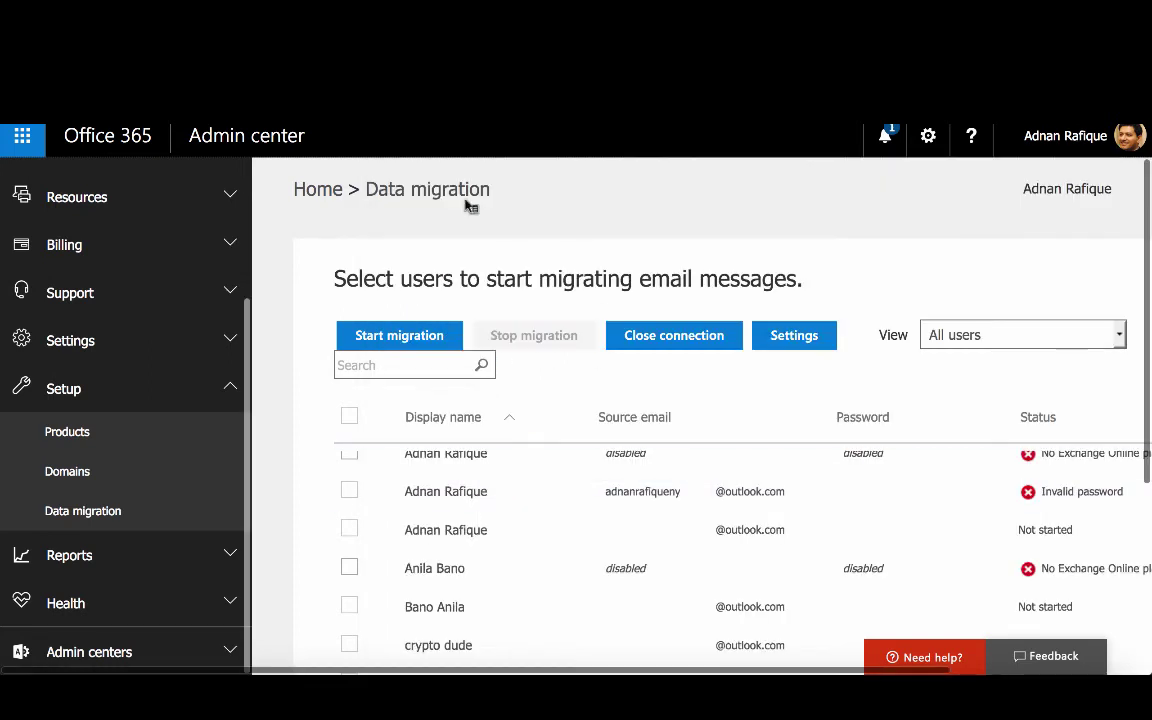
# Reopen Gmail as the source and review its settings: imap.gmail.com, port 993, SSL
pyautogui.click(76, 512)
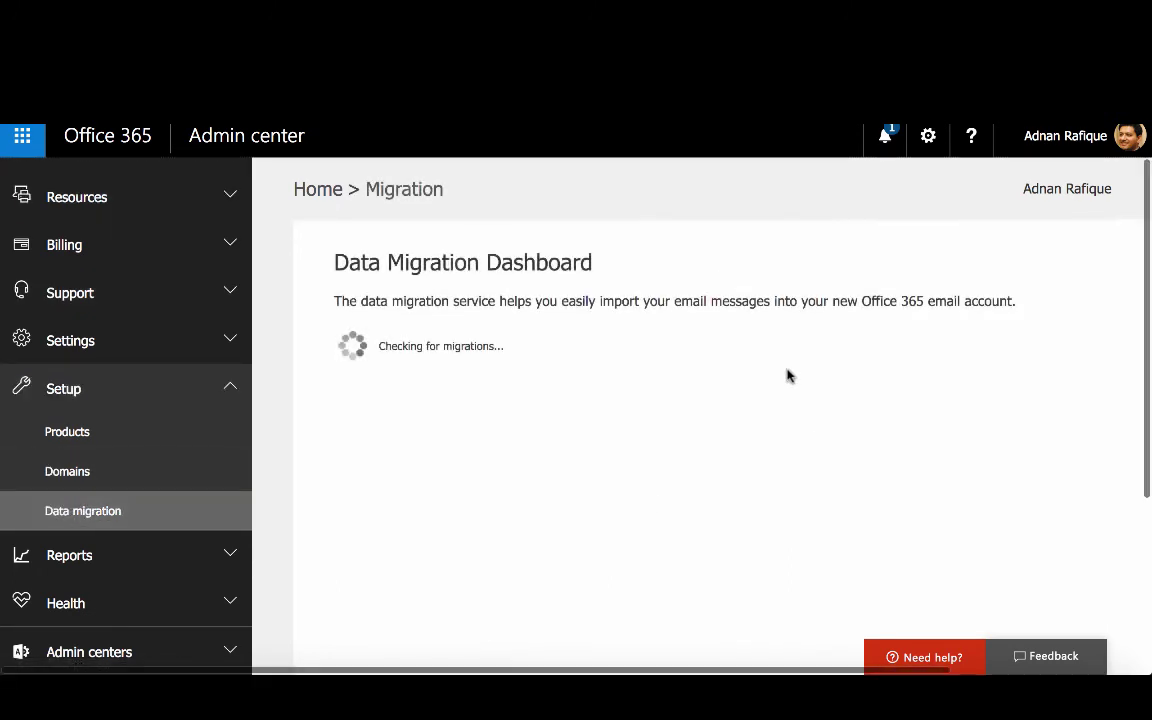
pyautogui.click(610, 376)
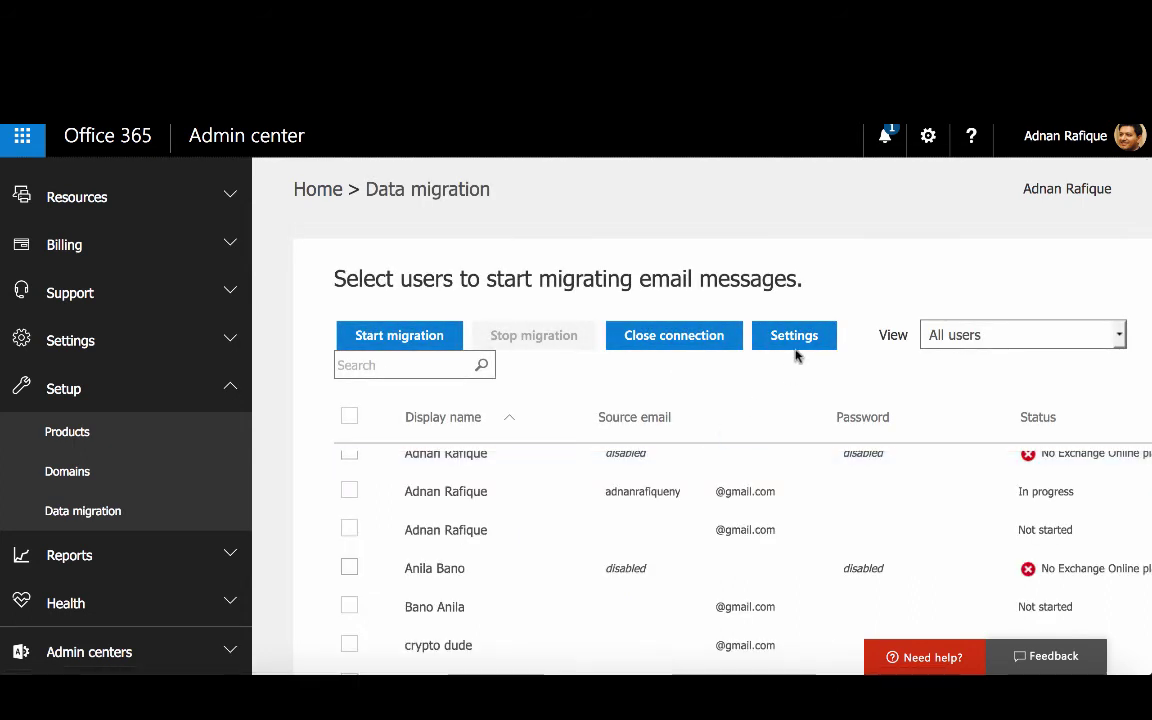
pyautogui.click(806, 340)
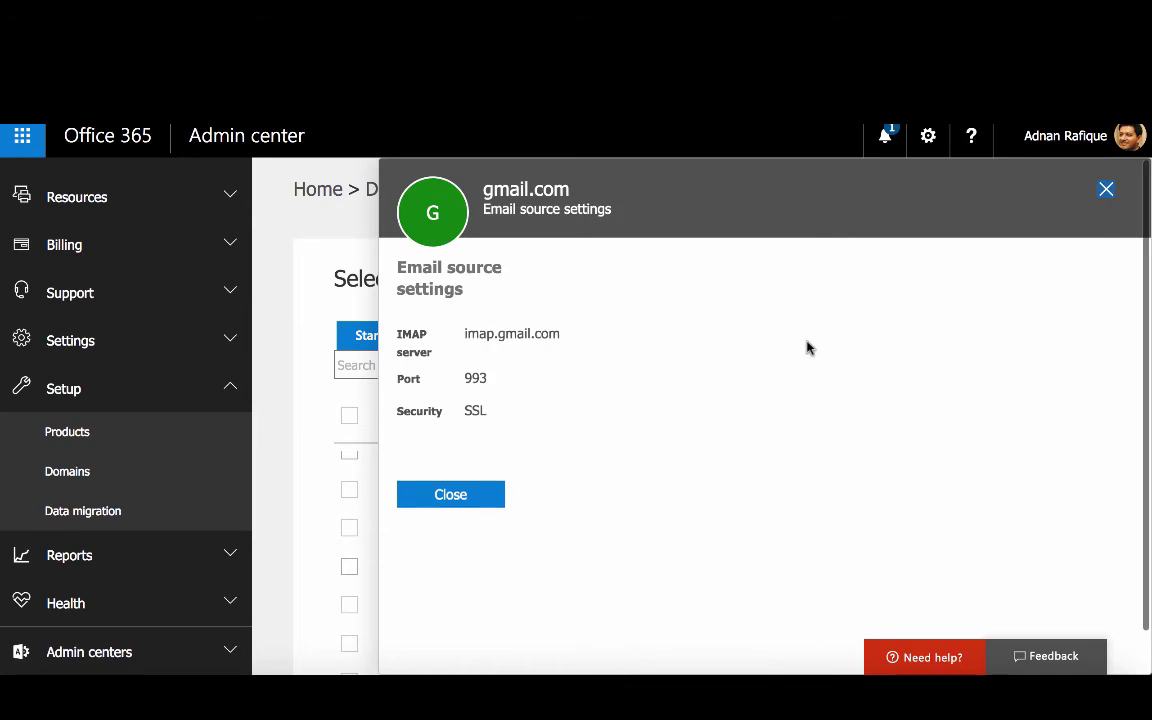
pyautogui.click(502, 499)
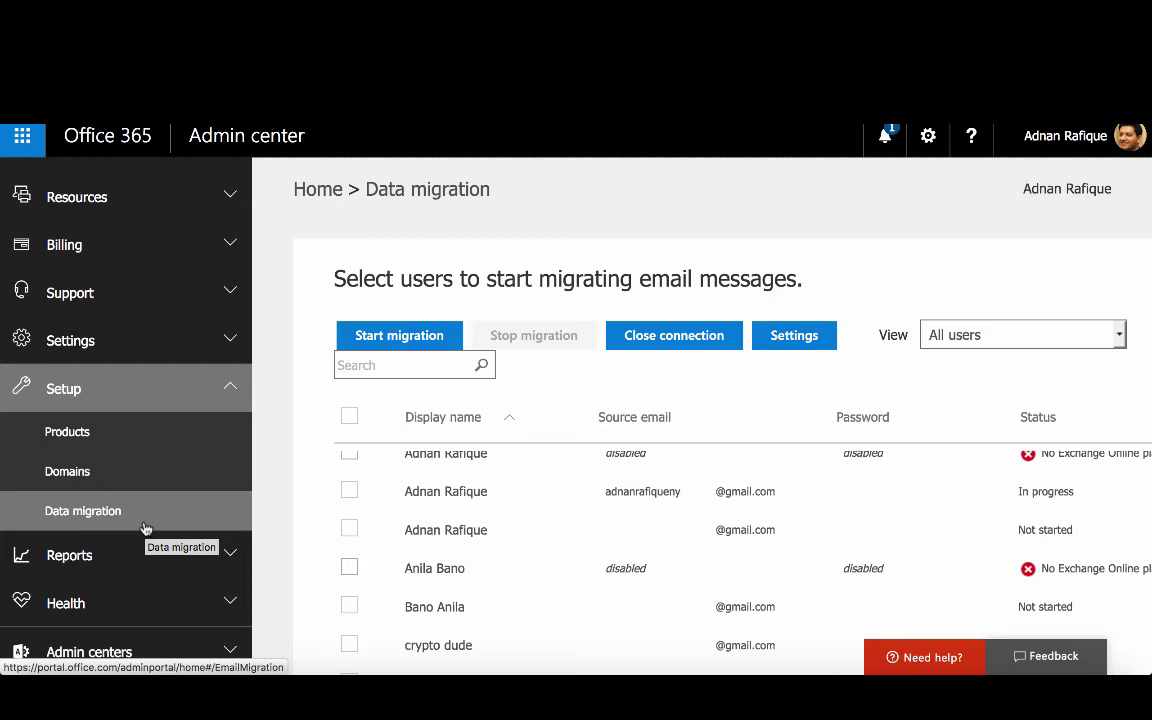
# Choose Other email sources and step through the IMAP server, port, email and password fields
pyautogui.click(145, 528)
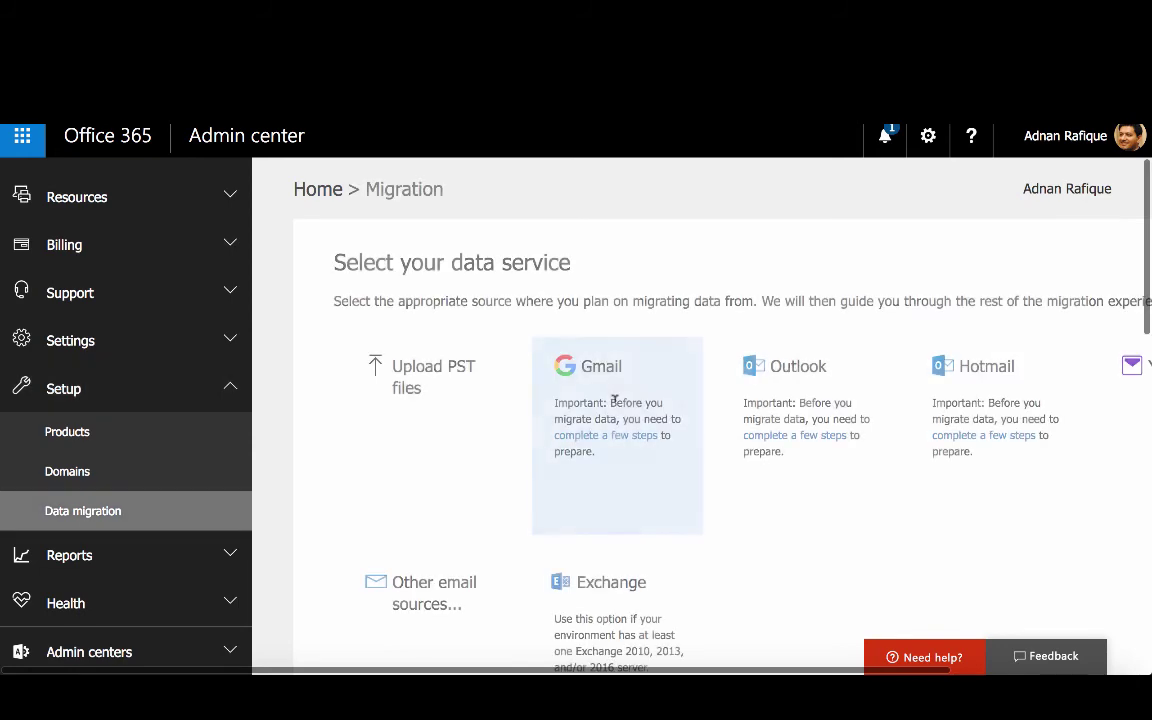
pyautogui.scroll(-1, 519, 476)
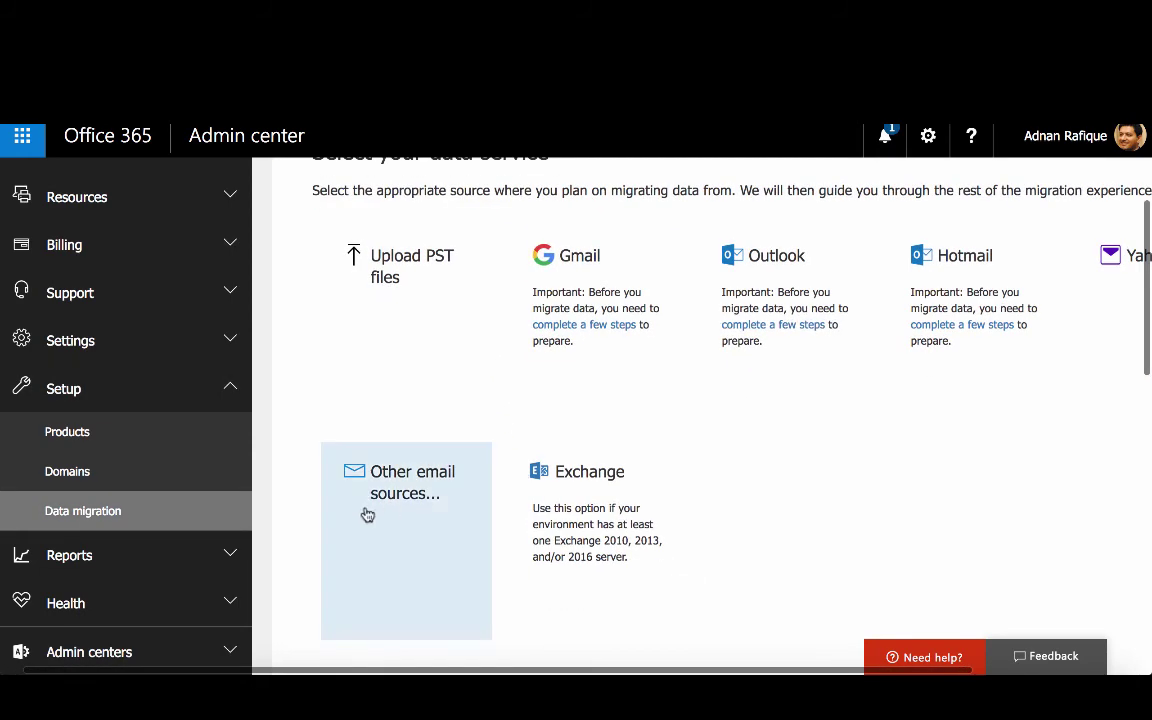
pyautogui.click(417, 473)
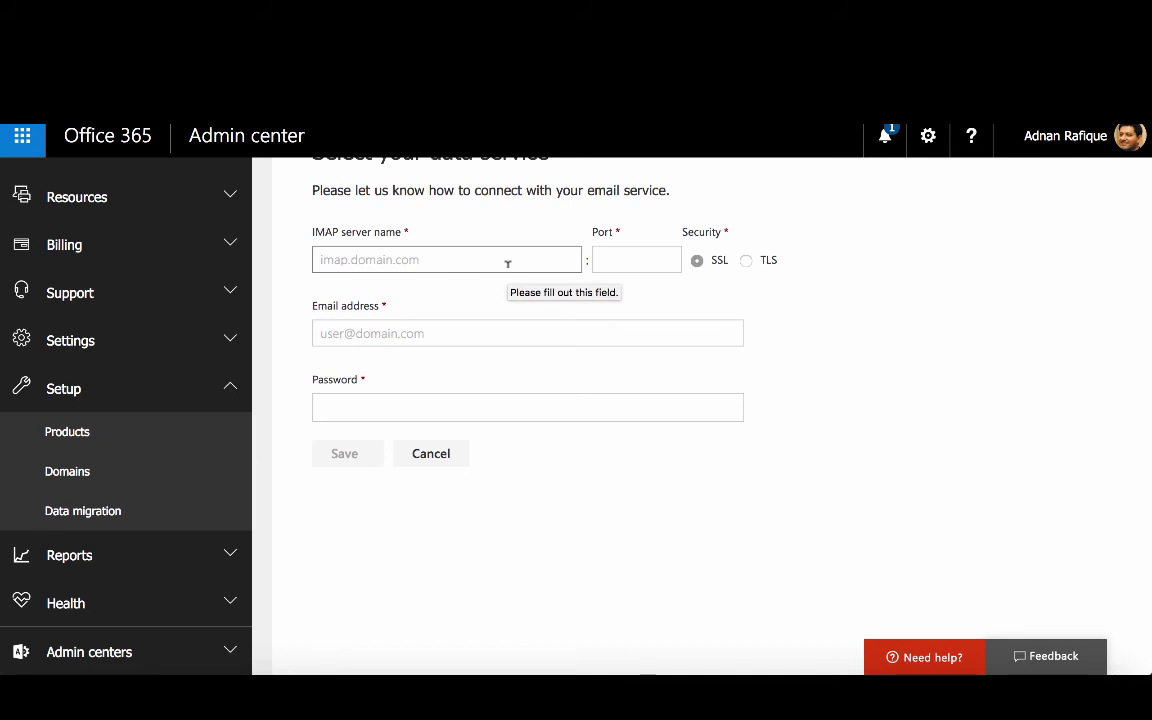
pyautogui.click(507, 263)
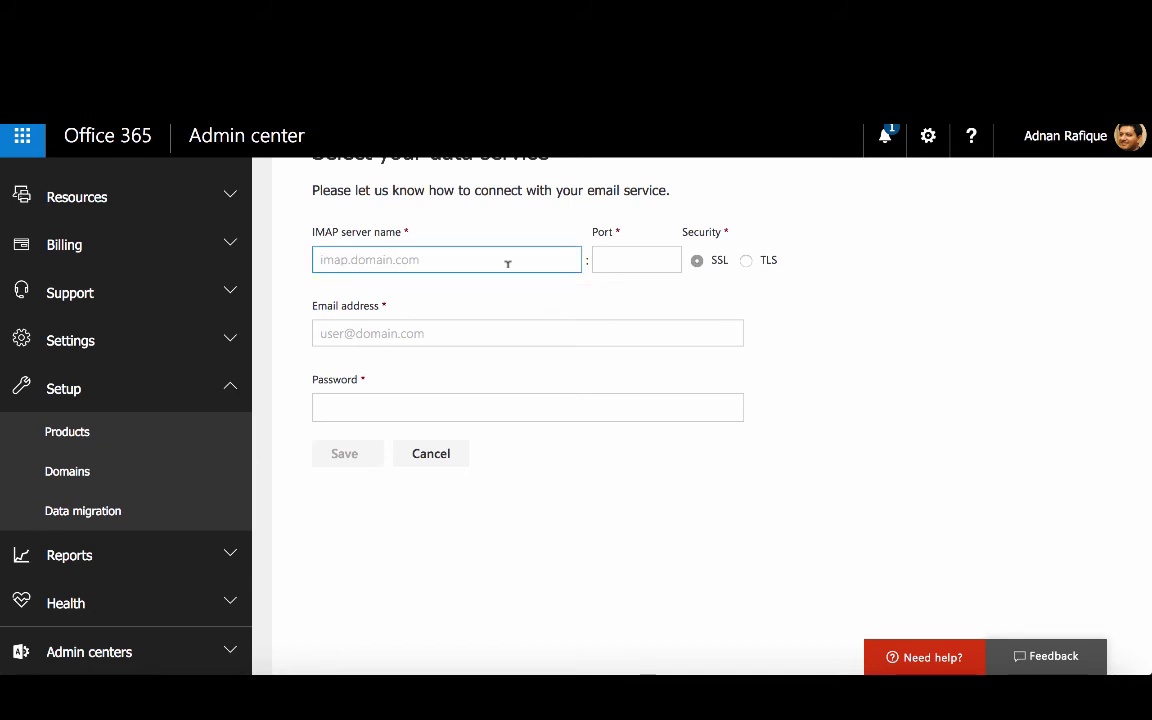
pyautogui.click(640, 250)
pyautogui.click(540, 337)
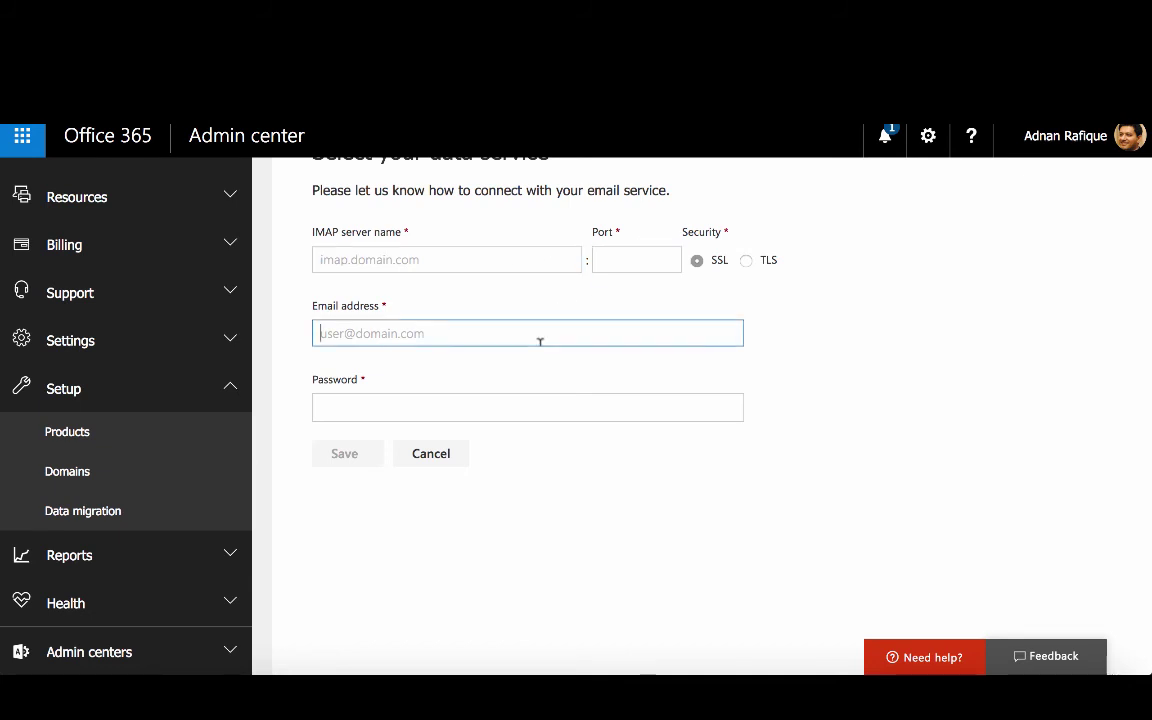
pyautogui.click(538, 412)
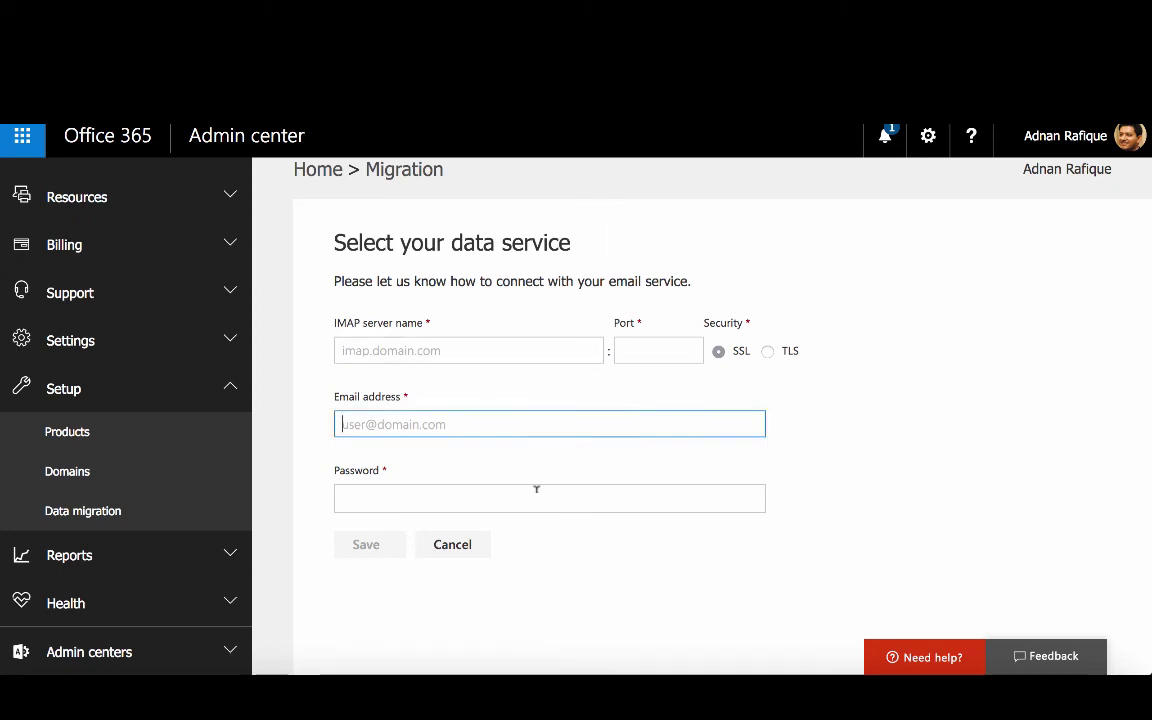
# Cancel the IMAP form, scroll back to the data service tiles, then switch to the 'Migrate Emails to Office 365' slide
pyautogui.click(483, 553)
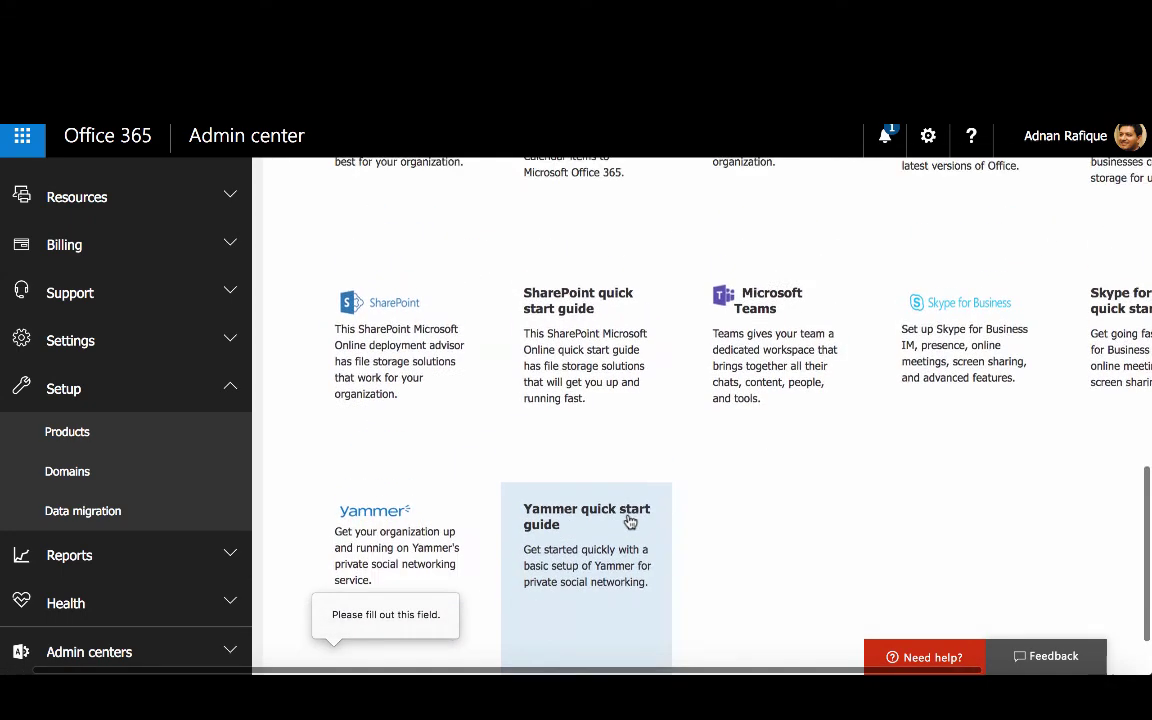
pyautogui.scroll(3, 630, 520)
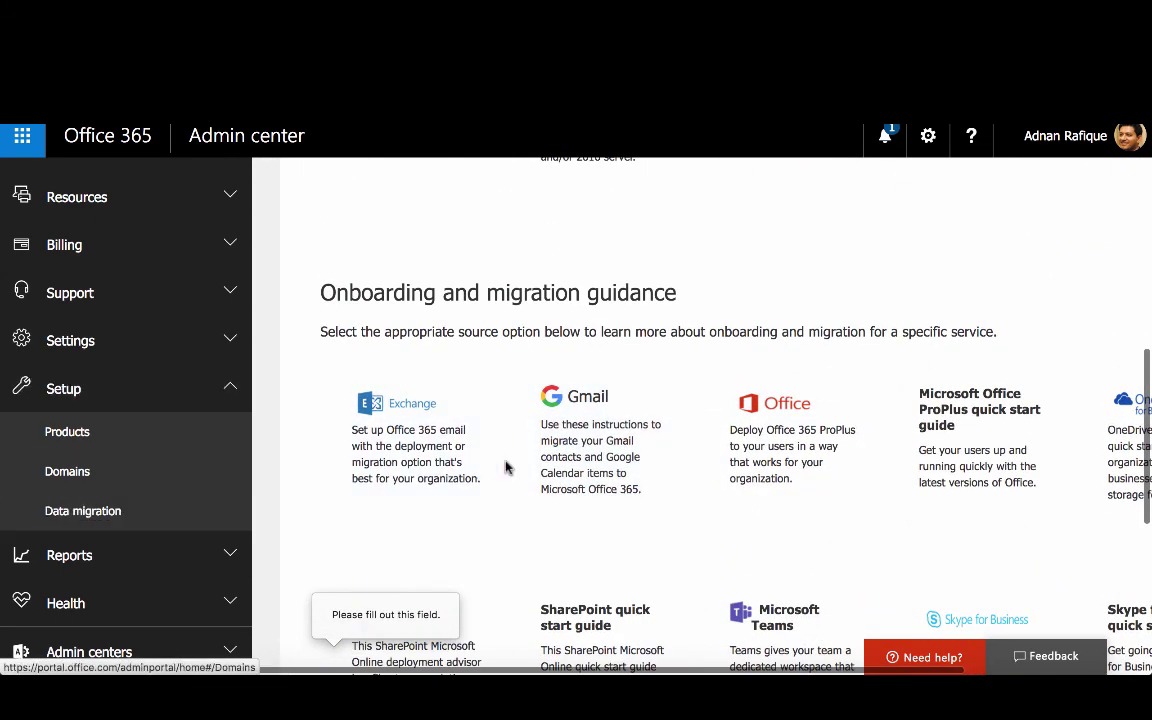
pyautogui.scroll(-1, 505, 467)
pyautogui.scroll(2, 470, 450)
pyautogui.scroll(3, 306, 419)
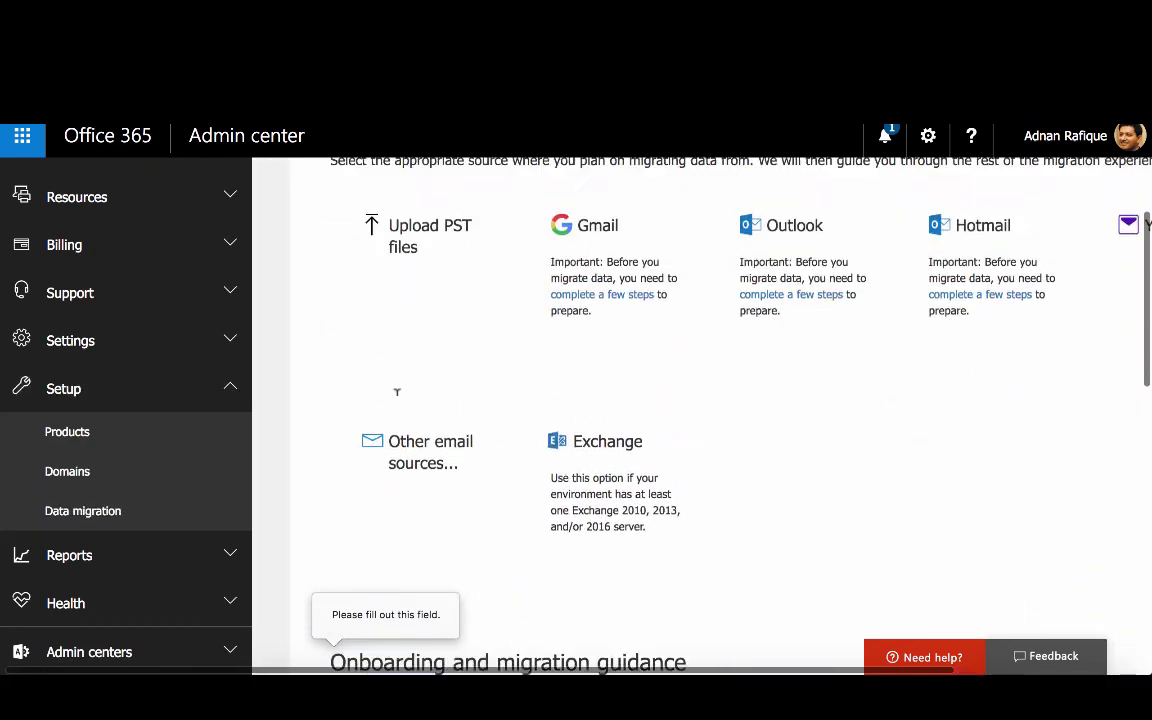
pyautogui.scroll(2, 398, 402)
pyautogui.scroll(-1, 398, 403)
pyautogui.scroll(1, 650, 412)
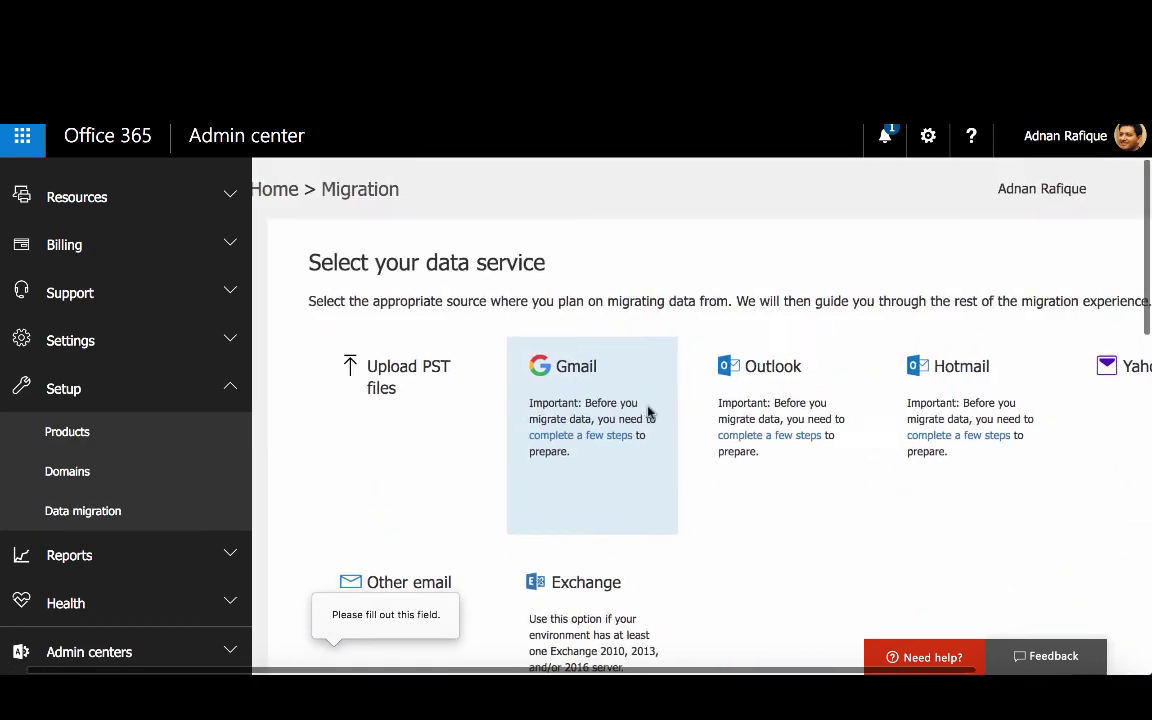
pyautogui.hscroll(1, 648, 412)
pyautogui.scroll(-1, 648, 412)
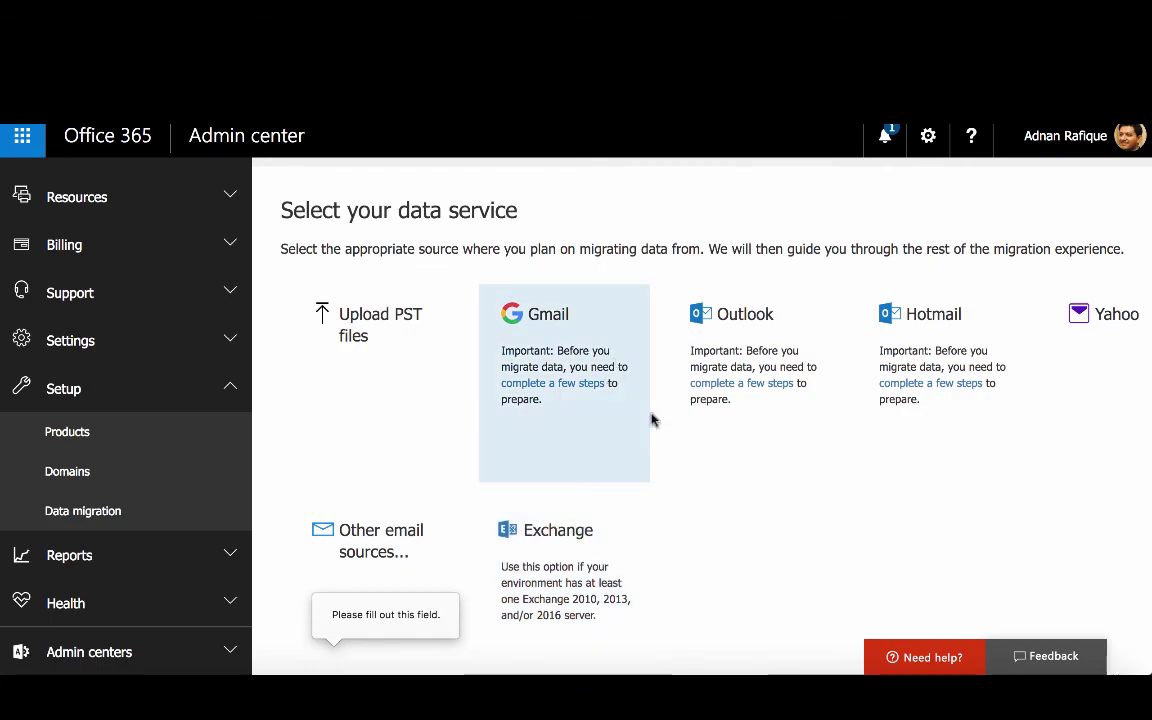
pyautogui.click(879, 672)
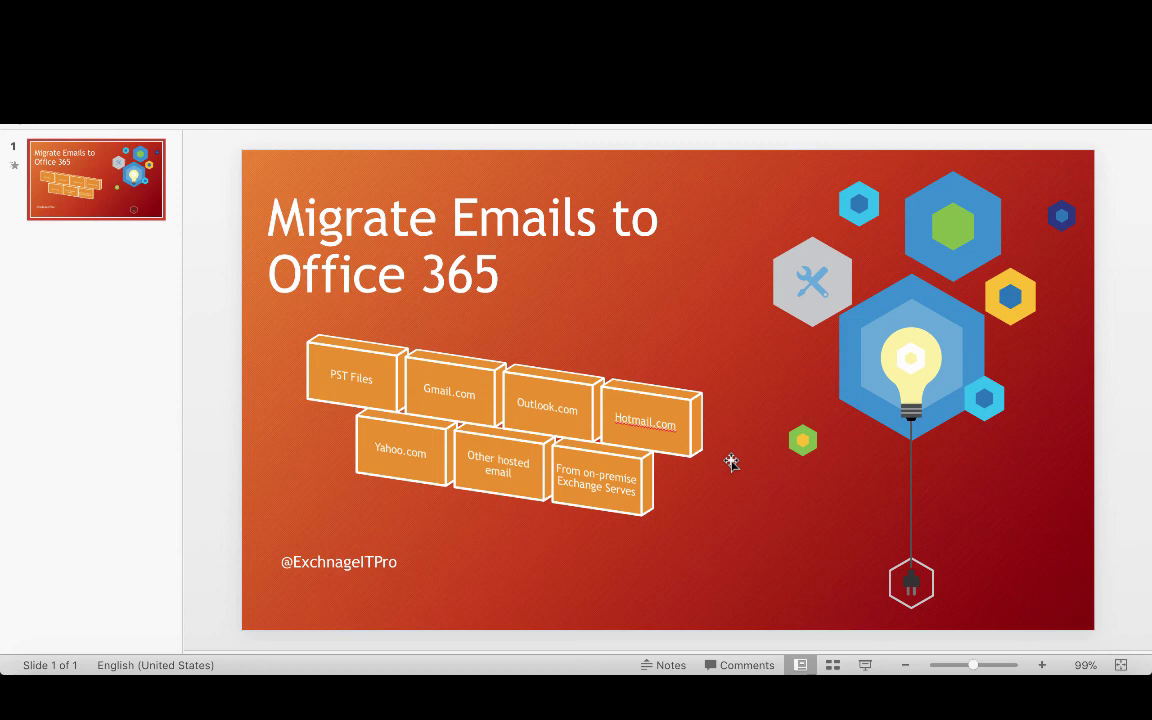
# Correct 'Exchnage' to 'Exchange' in the title slide's bottom handle text
pyautogui.click(327, 563)
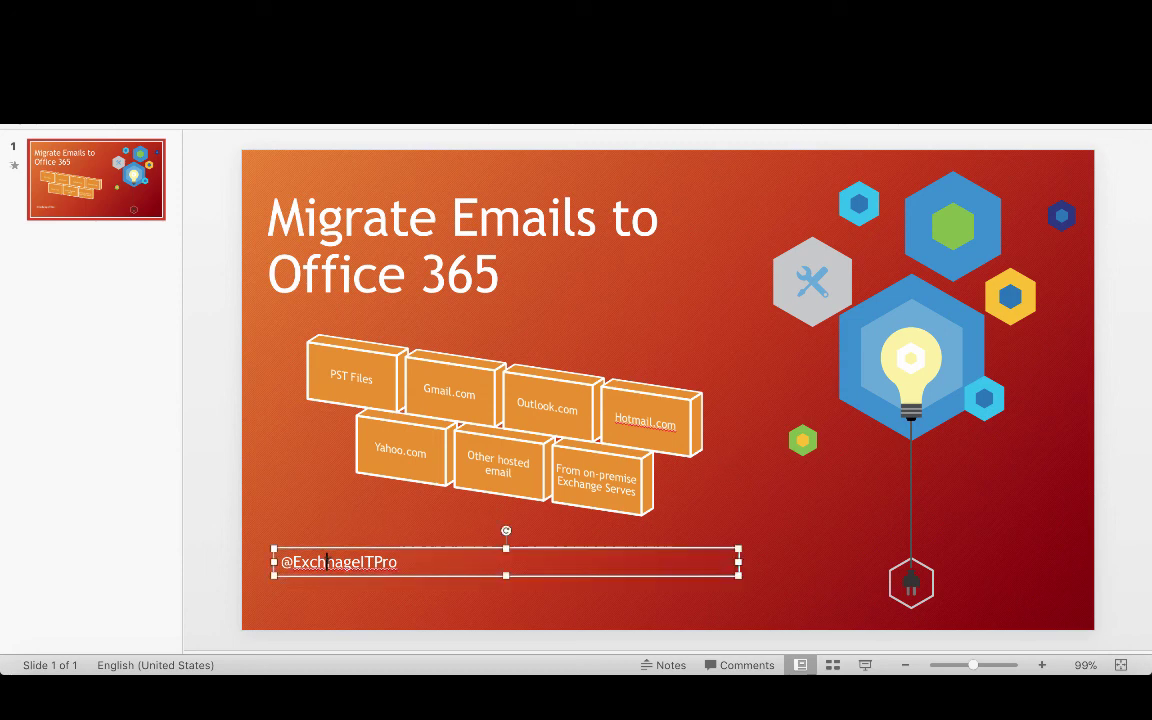
pyautogui.press('BackSpace')
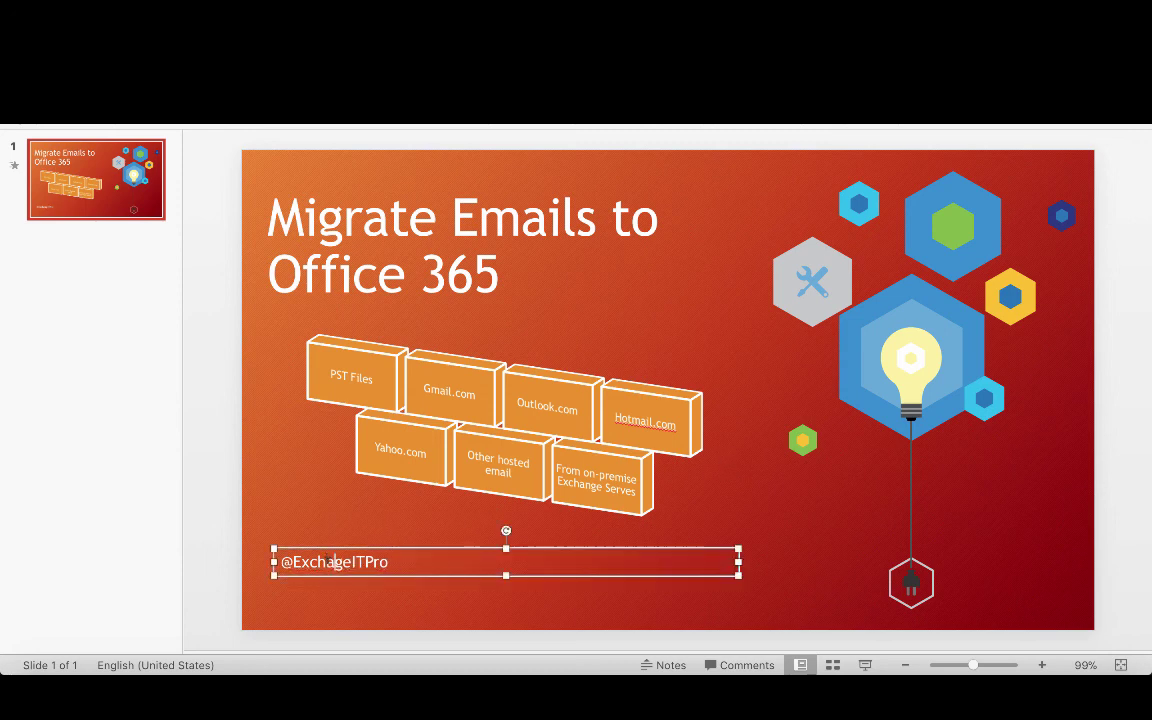
pyautogui.write('n')
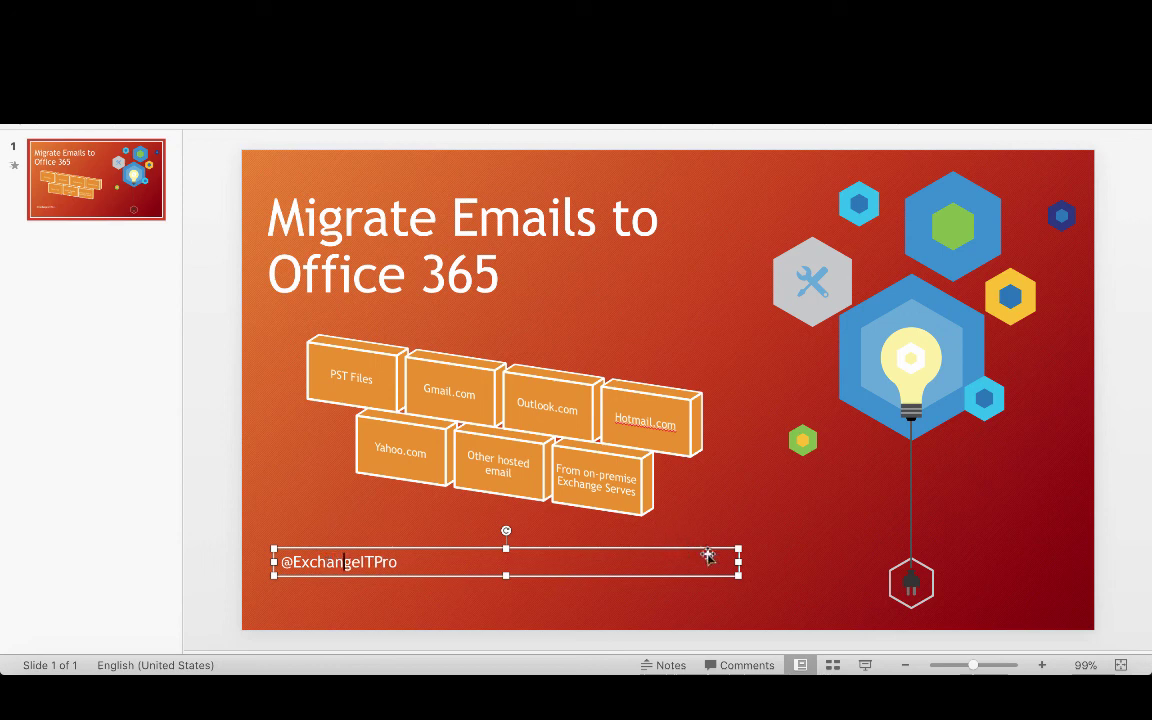